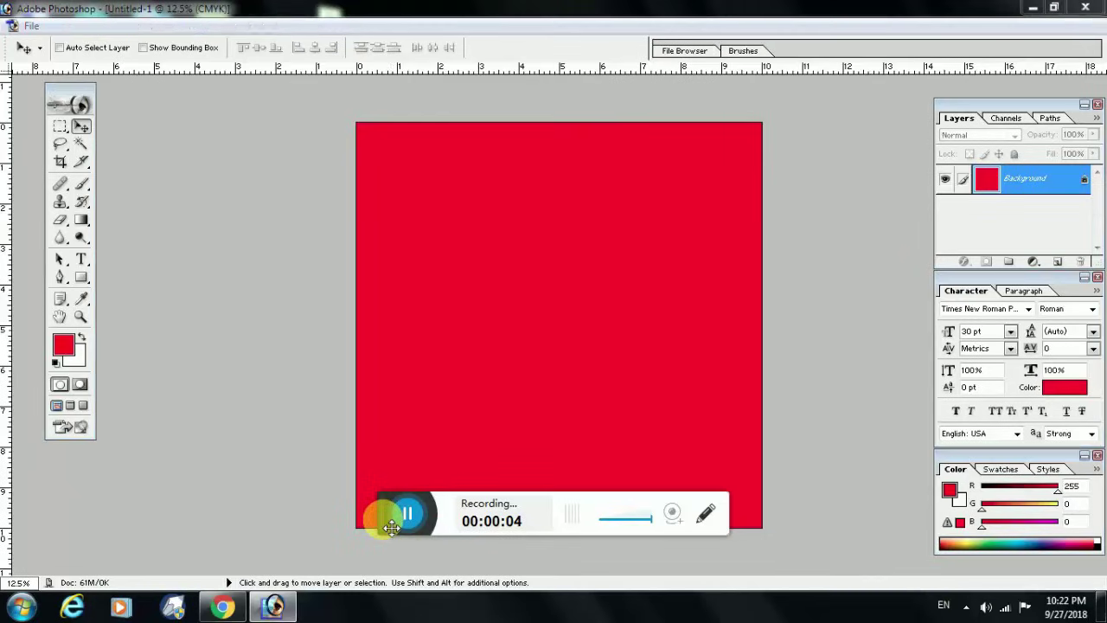
- Switch from the Brush tool to the Healing Brush tool
drag(391, 526, 414, 616)
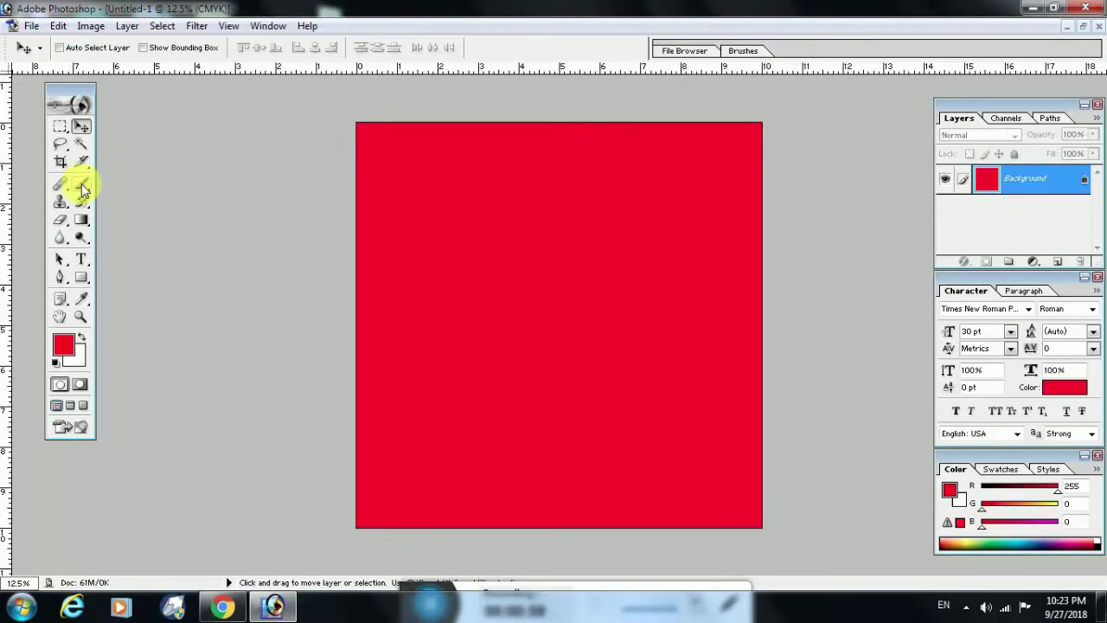
click(82, 188)
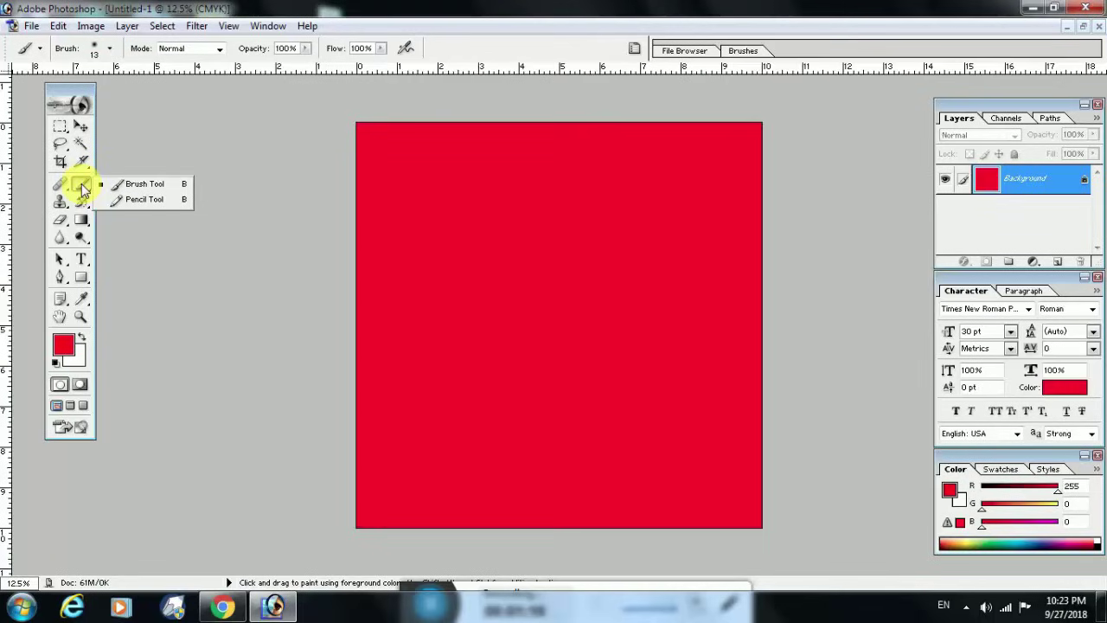
click(60, 189)
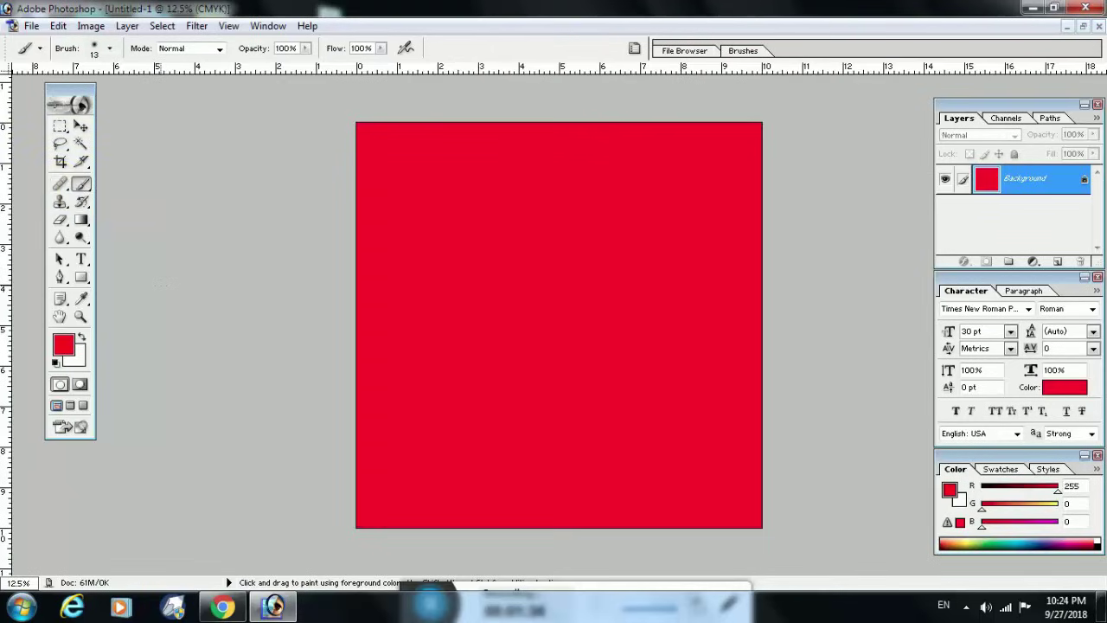
click(61, 185)
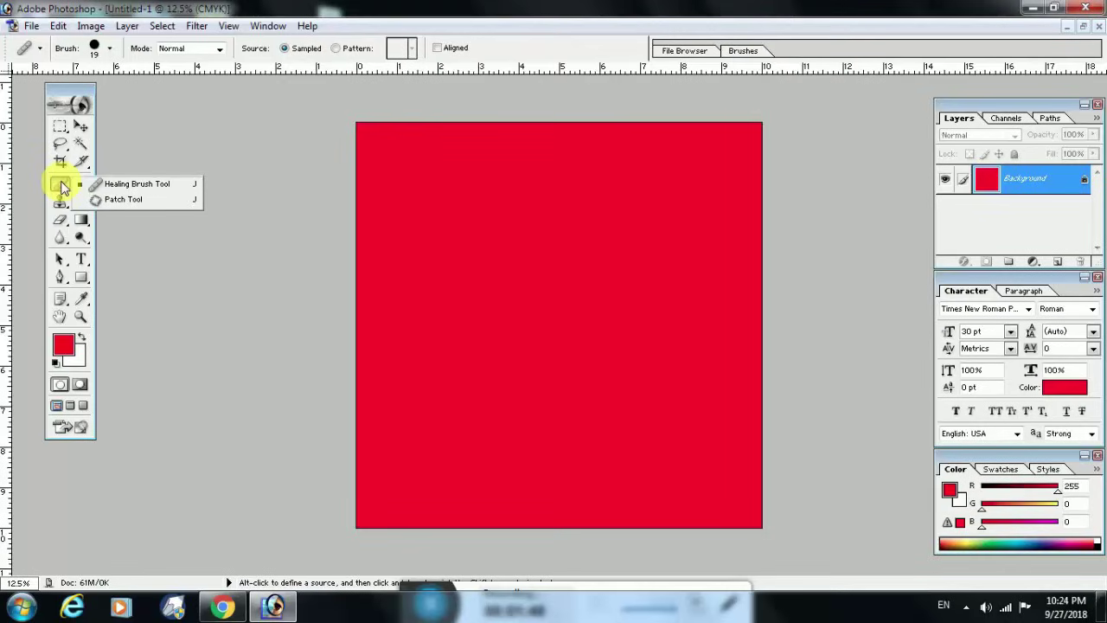
- Dismiss the Healing Brush source-point warning, try the History Brush, then return to the Move tool
click(314, 276)
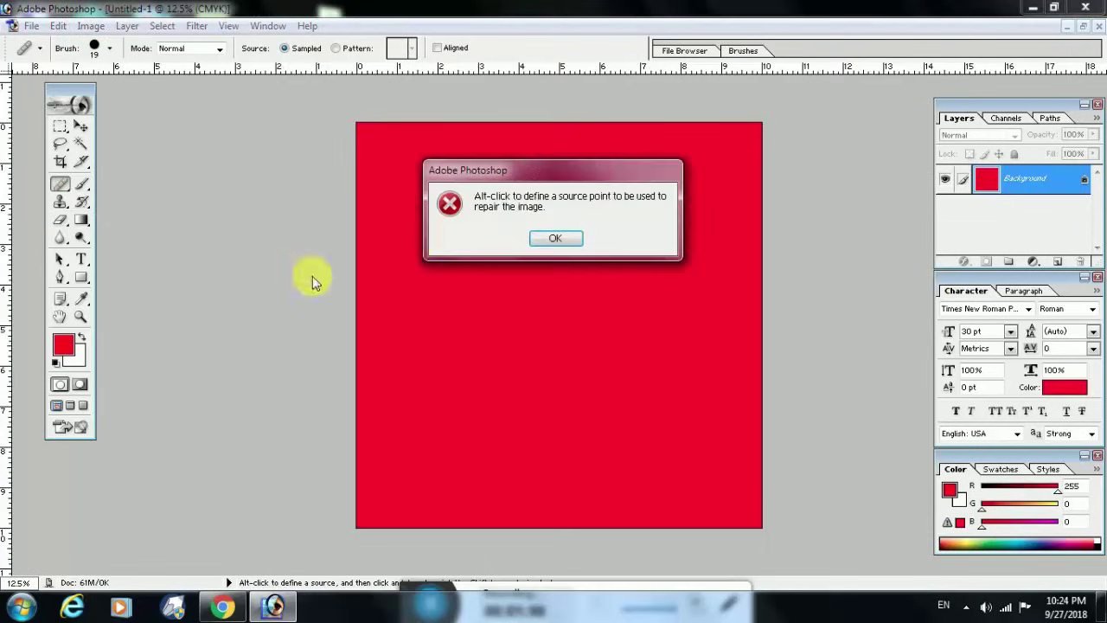
click(562, 236)
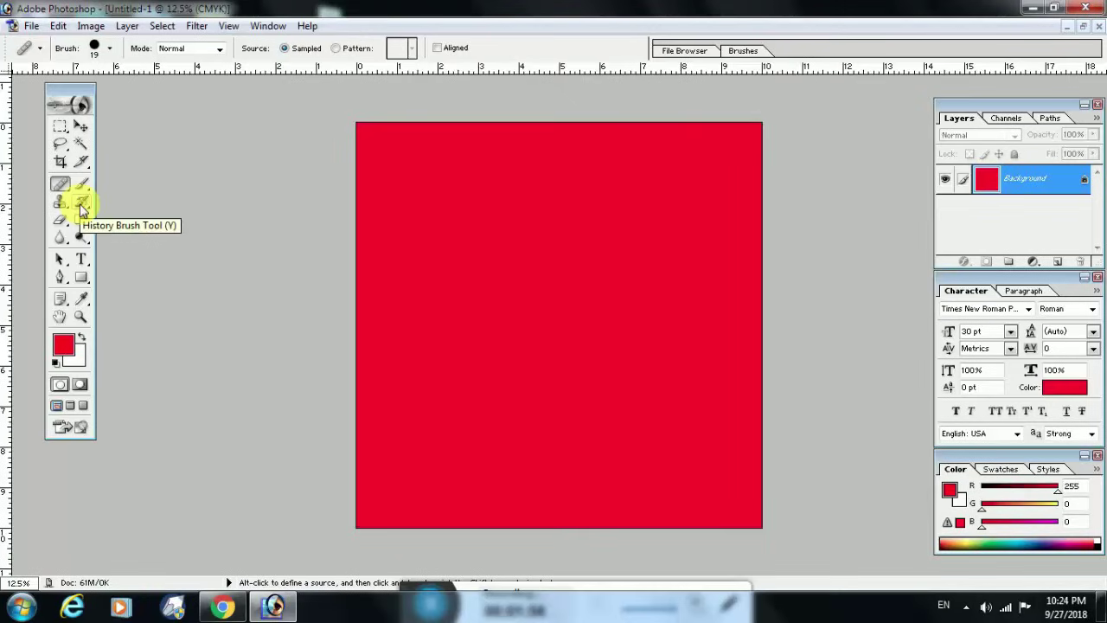
click(80, 207)
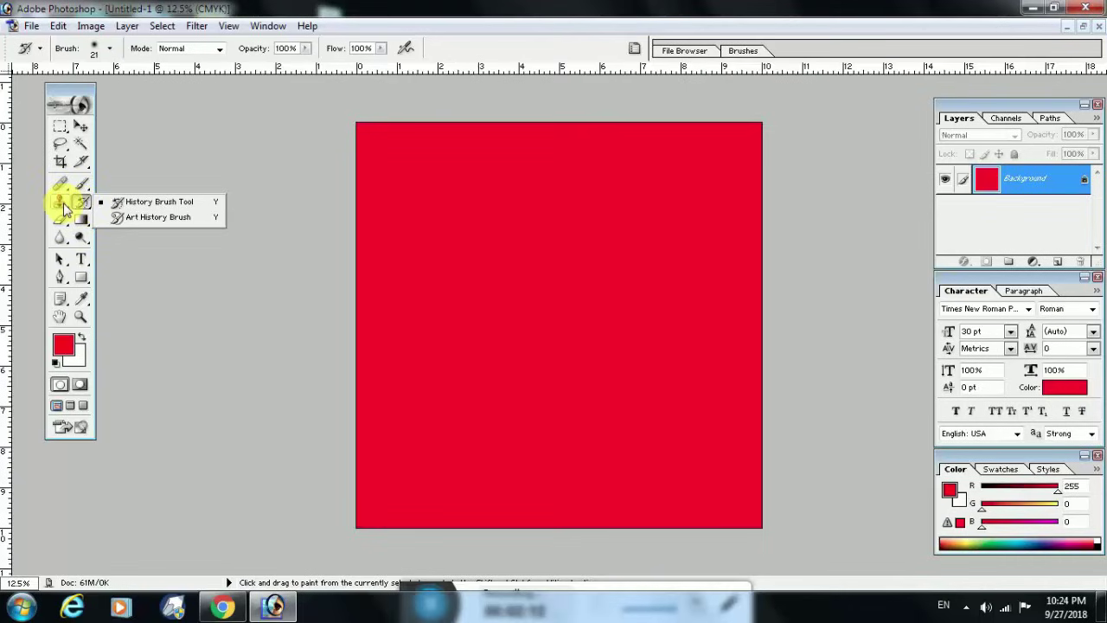
click(80, 126)
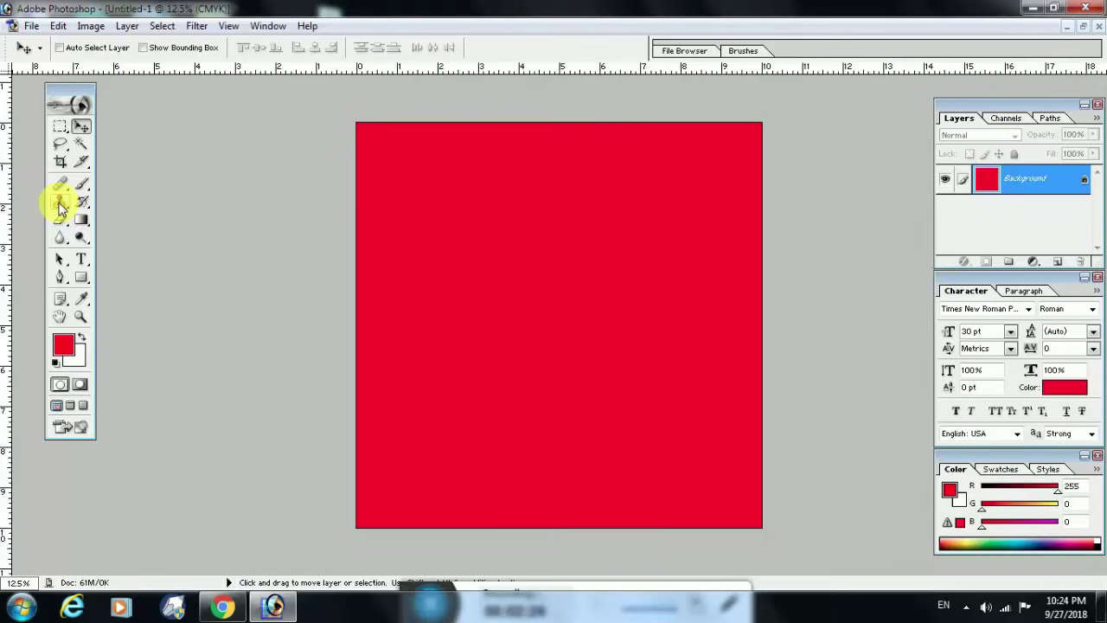
- Try the Clone Stamp, return to Move, then make the Gradient tool active
click(61, 206)
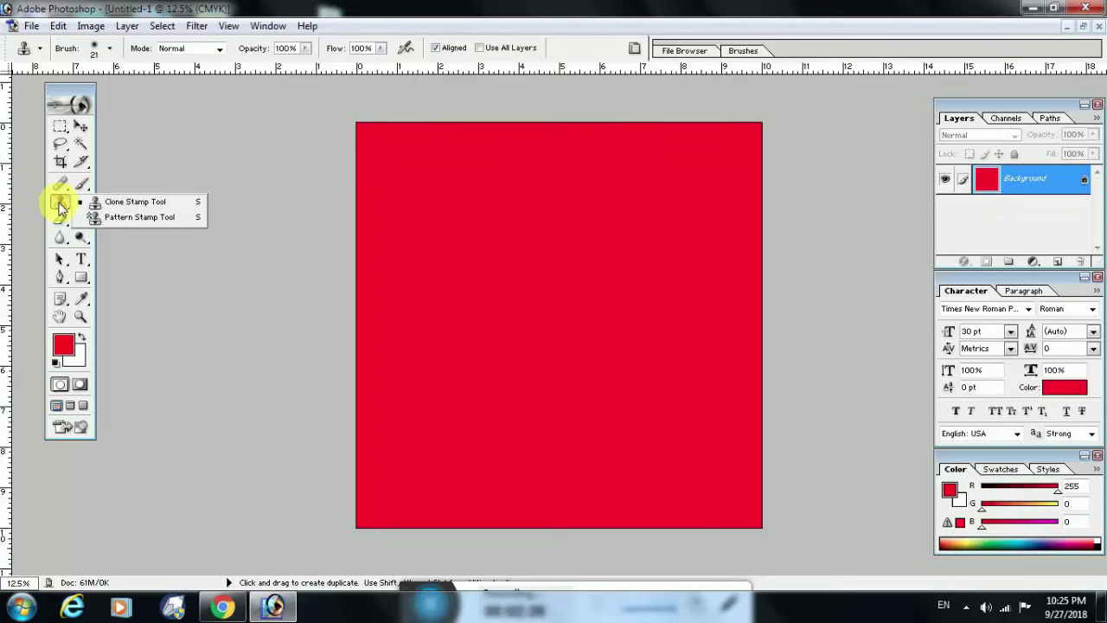
click(83, 132)
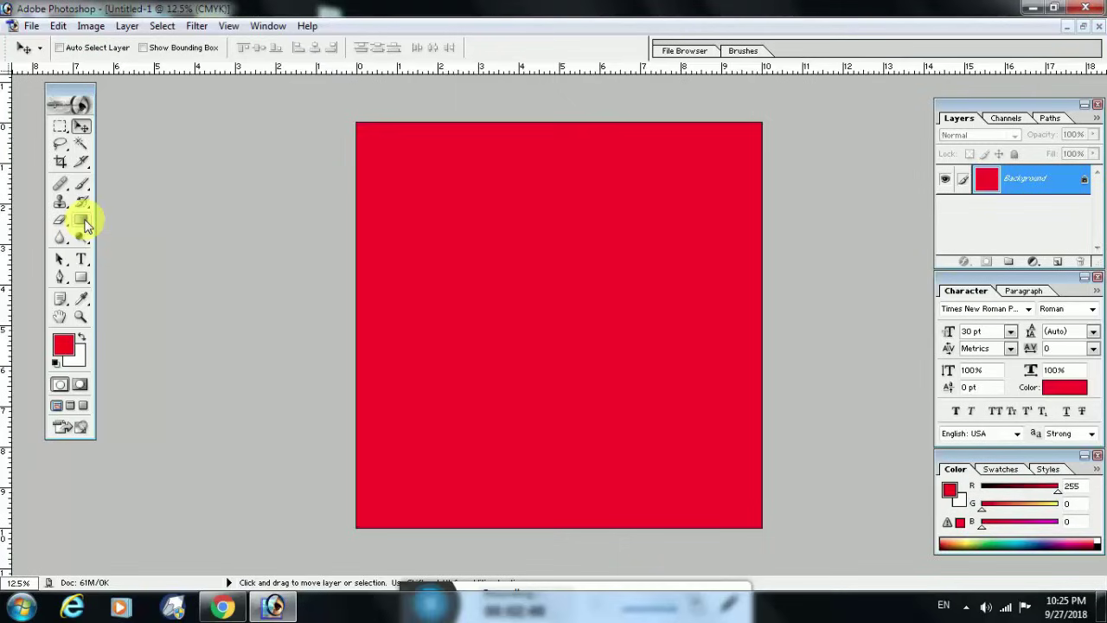
click(85, 224)
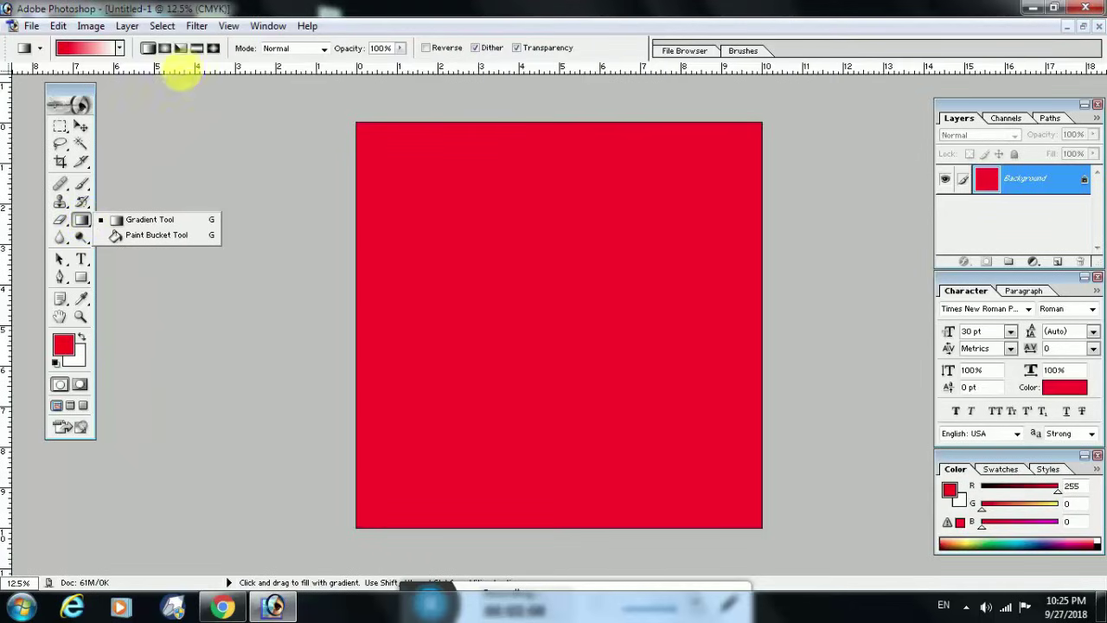
- Compare gradient styles and fill the canvas with a linear top-to-bottom red-to-white gradient
click(166, 48)
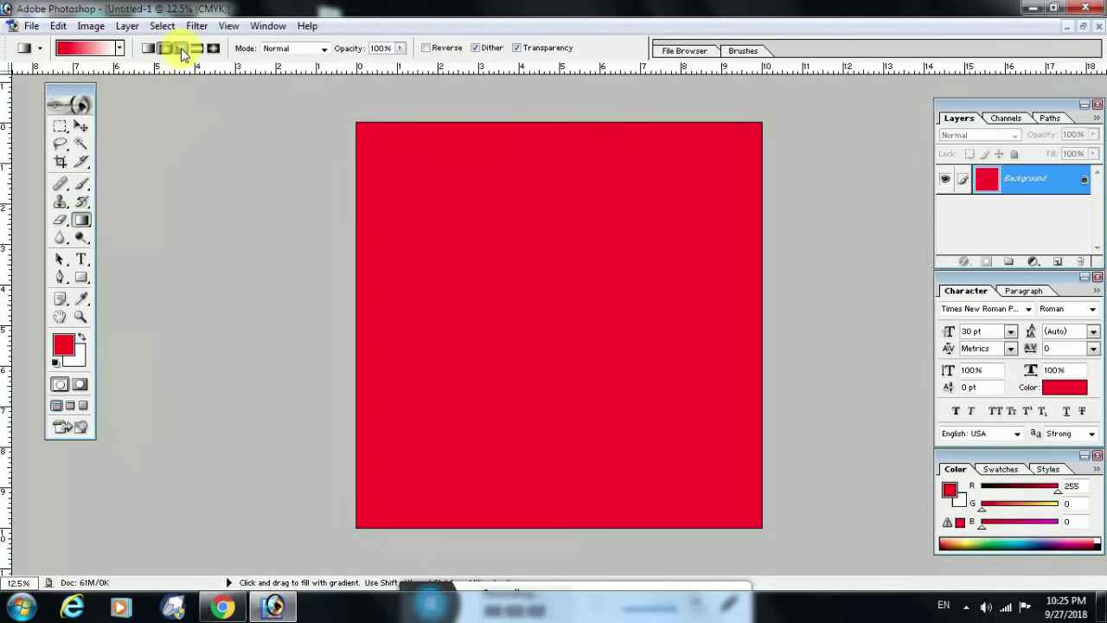
click(195, 48)
click(213, 47)
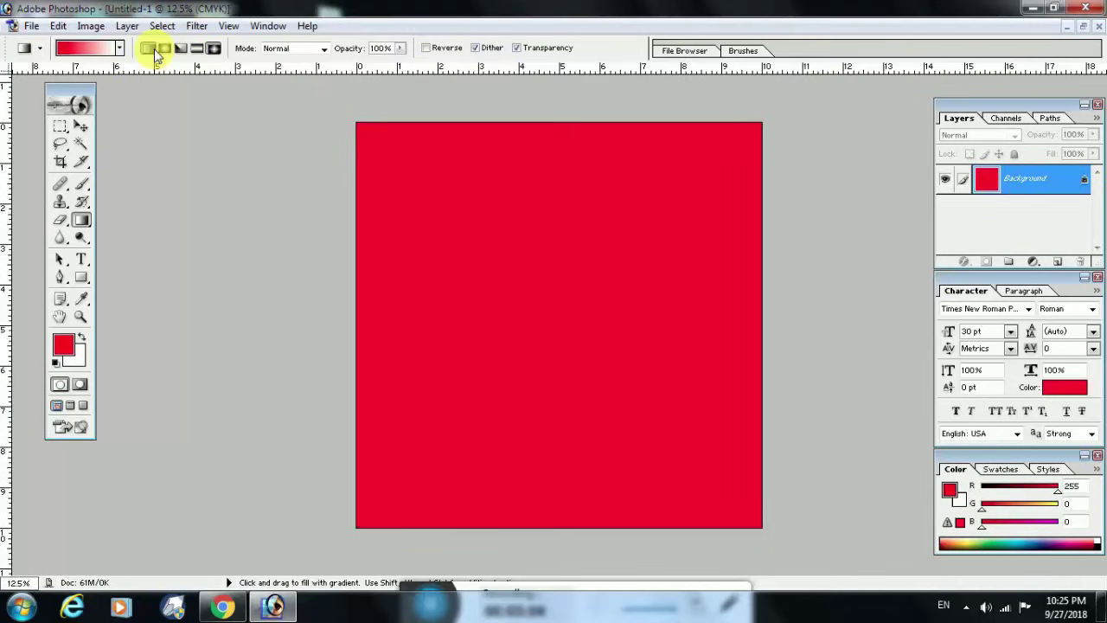
click(148, 48)
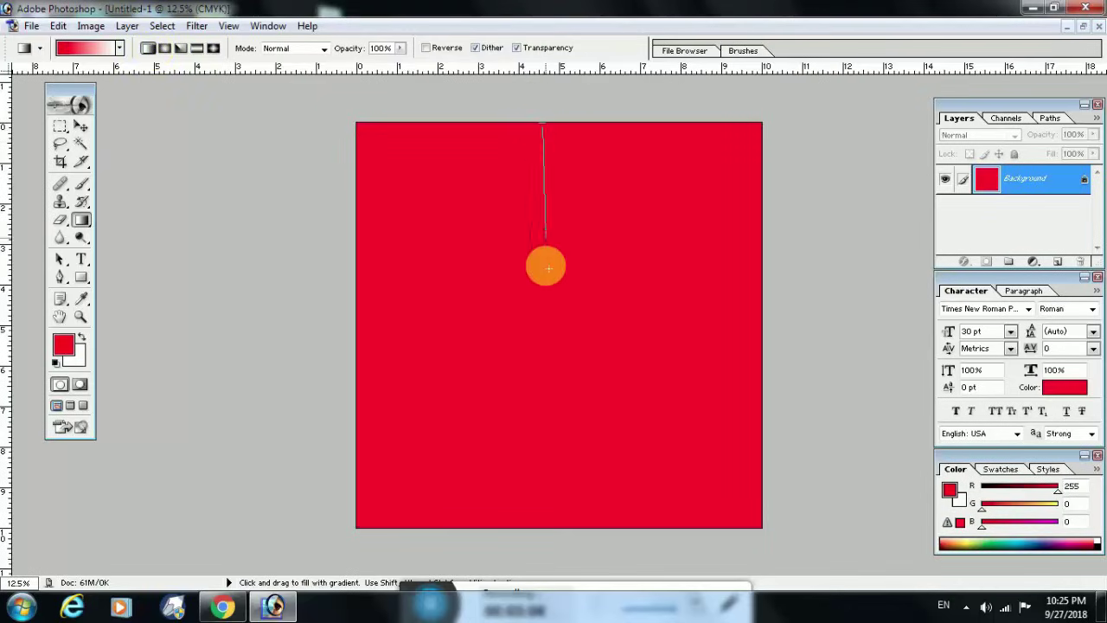
drag(543, 126, 553, 519)
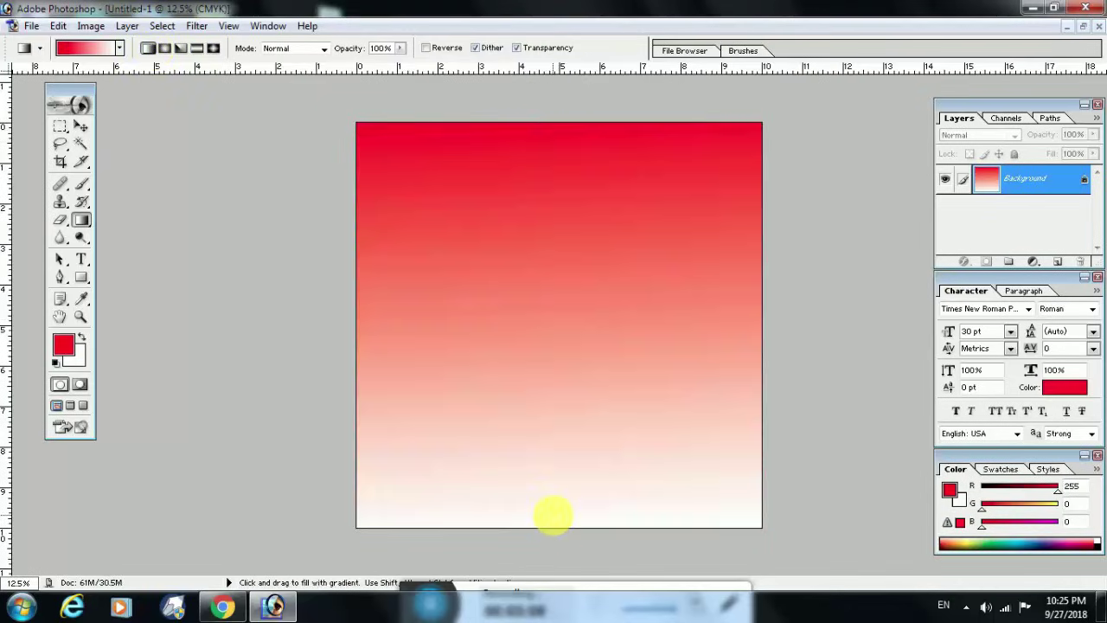
- Refill the canvas with a radial red-to-white gradient centred on the canvas, then pick the Eraser
click(164, 48)
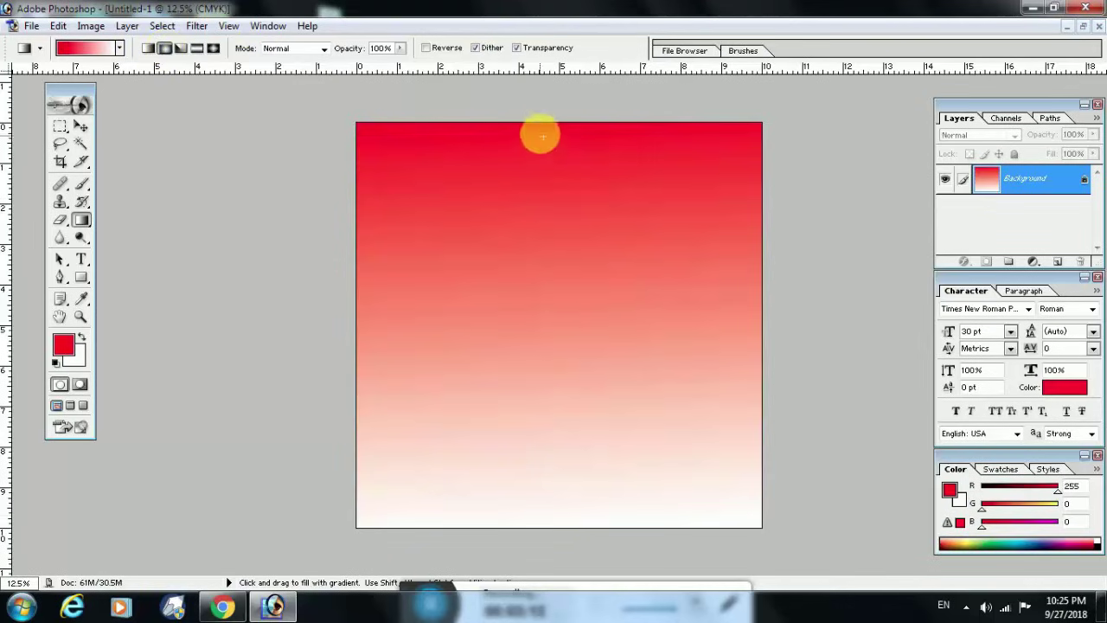
drag(542, 125, 555, 516)
drag(554, 536, 554, 536)
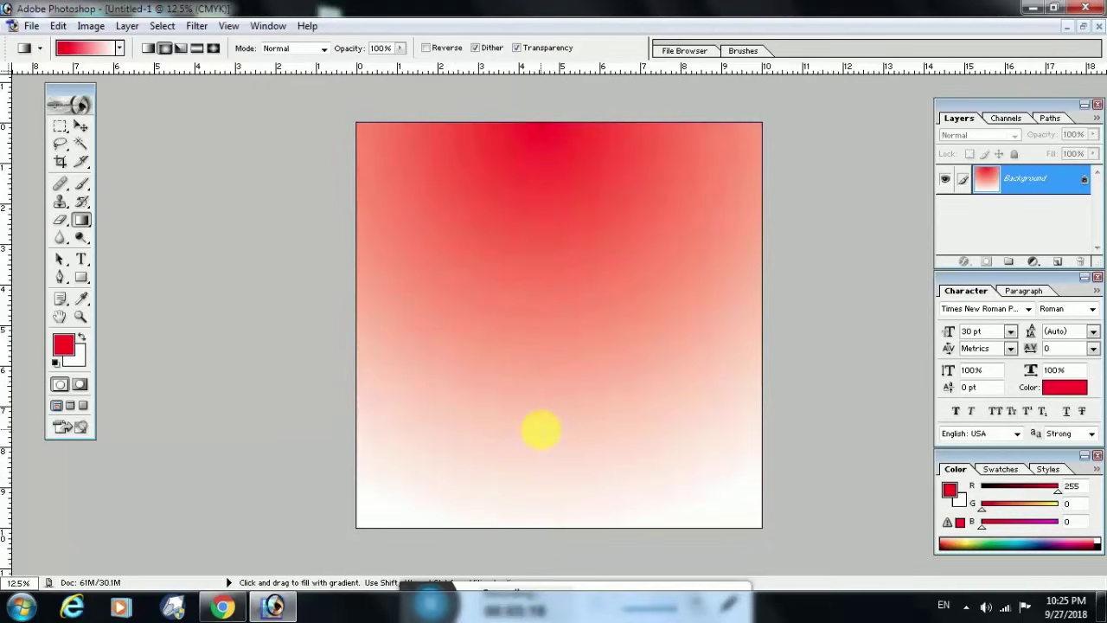
drag(550, 302, 546, 526)
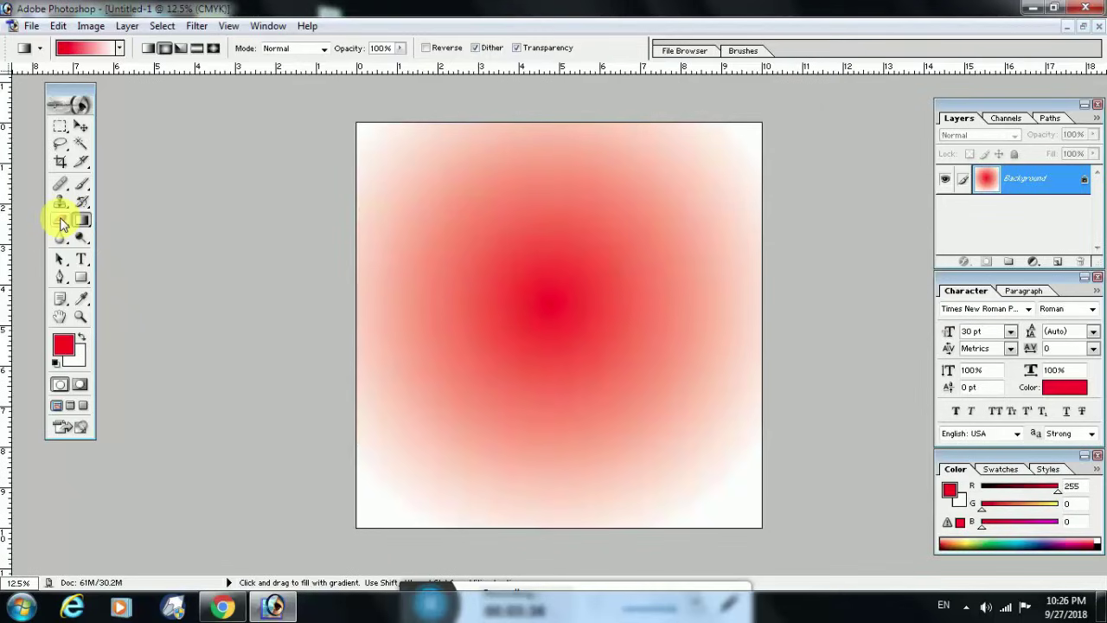
click(61, 224)
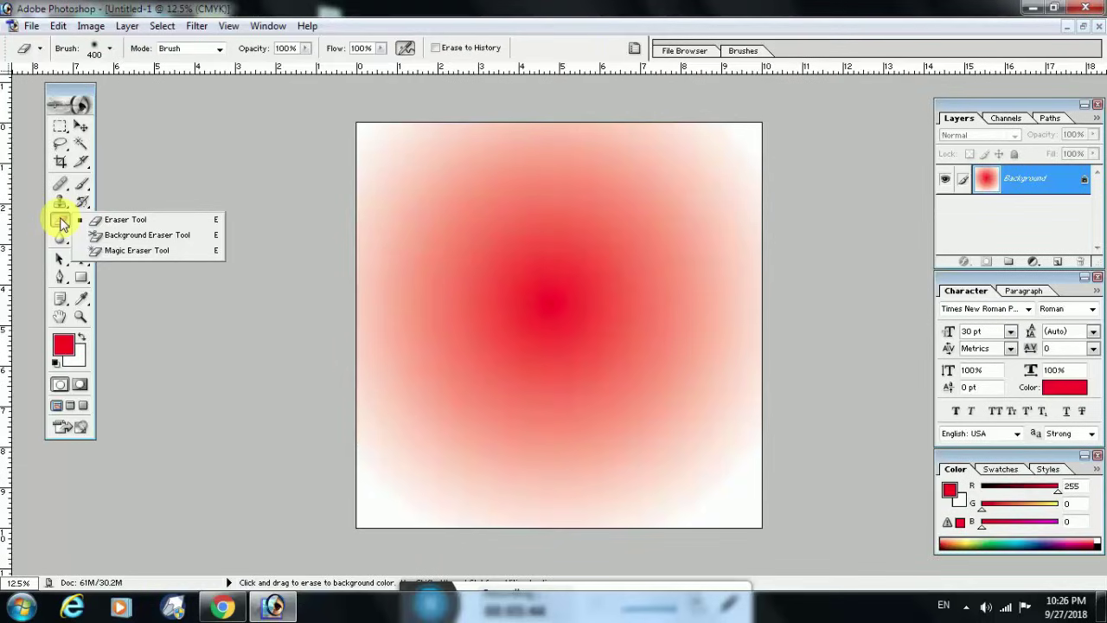
- Cycle past the Eraser and Blur tools to the Dodge tool and show its Dodge/Burn/Sponge variants
click(59, 221)
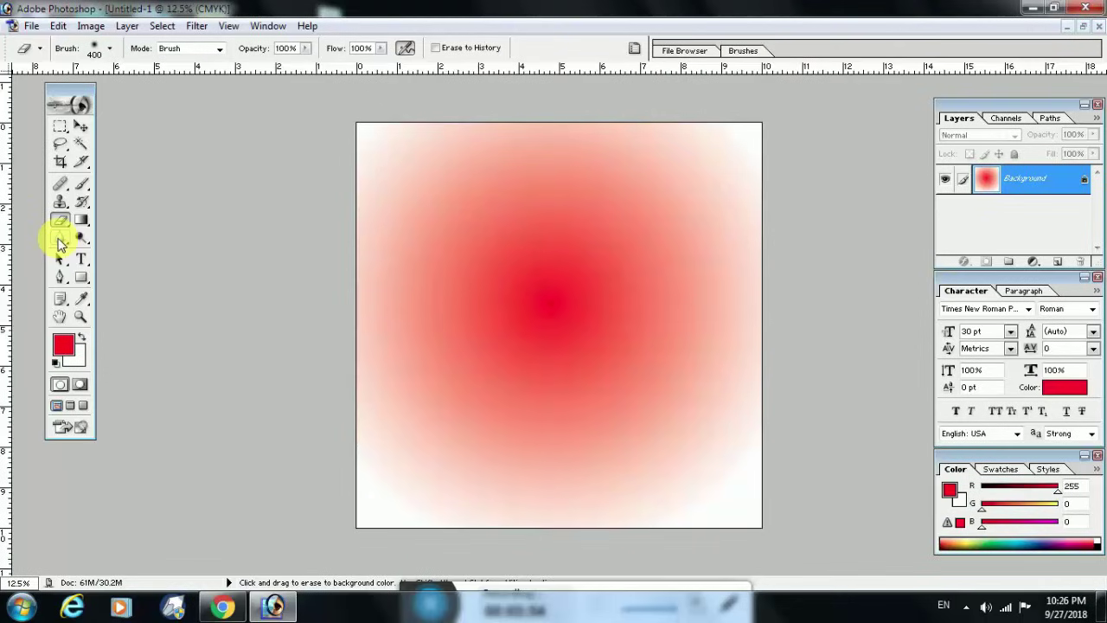
click(59, 243)
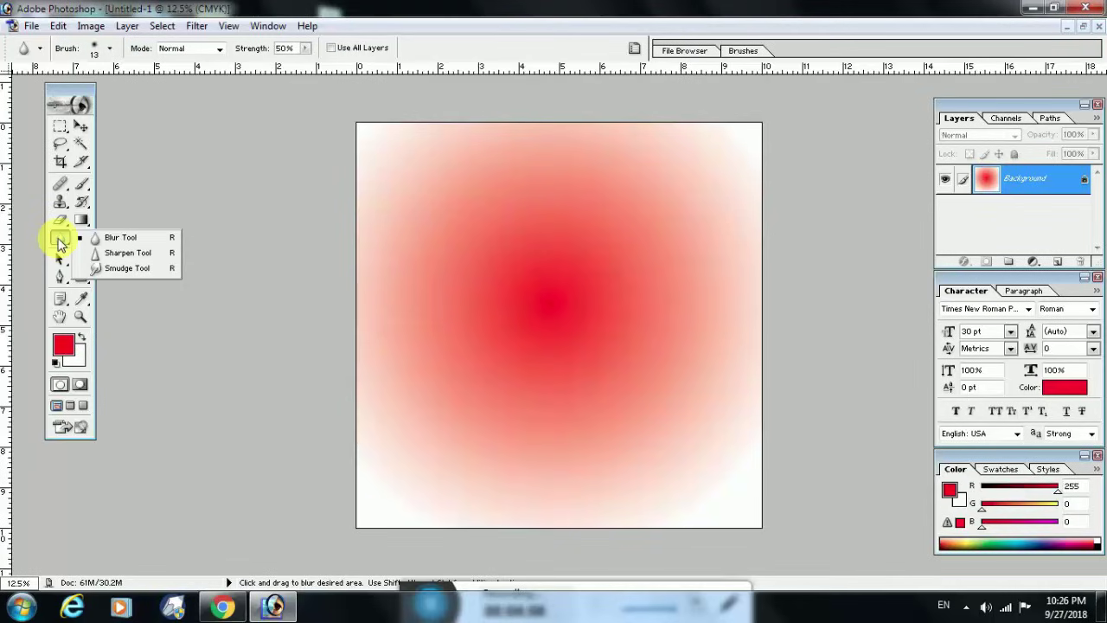
click(81, 126)
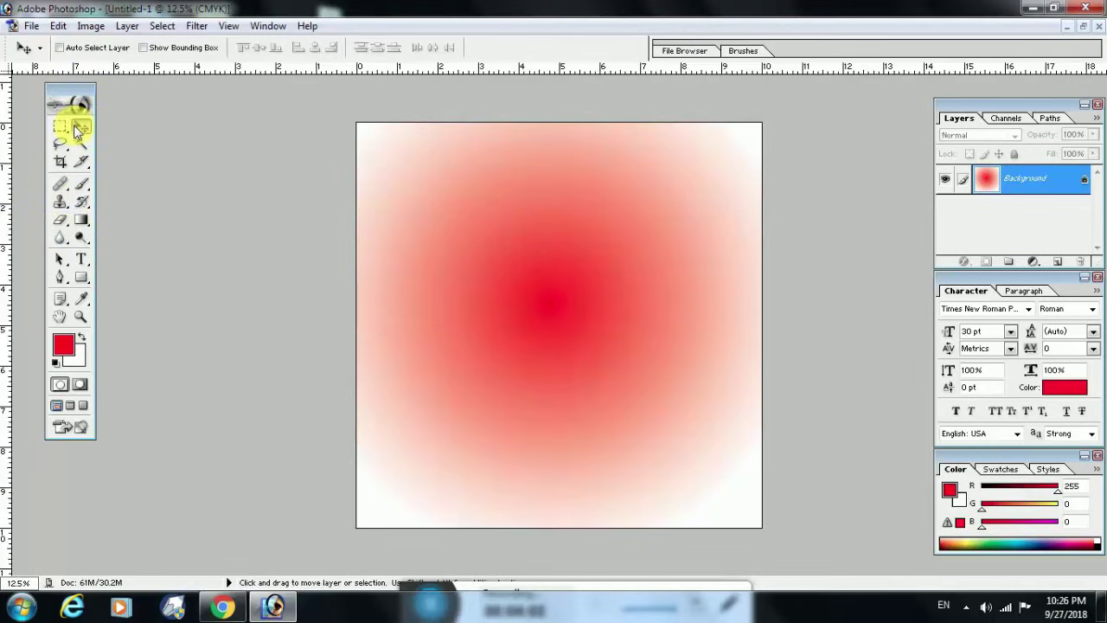
click(81, 238)
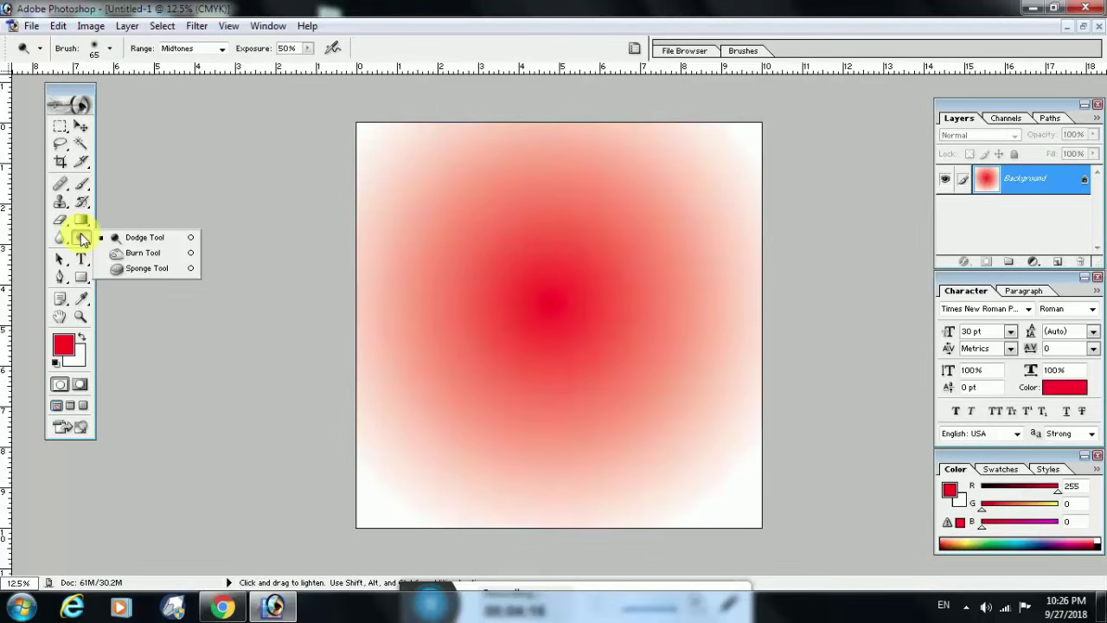
drag(81, 236, 82, 264)
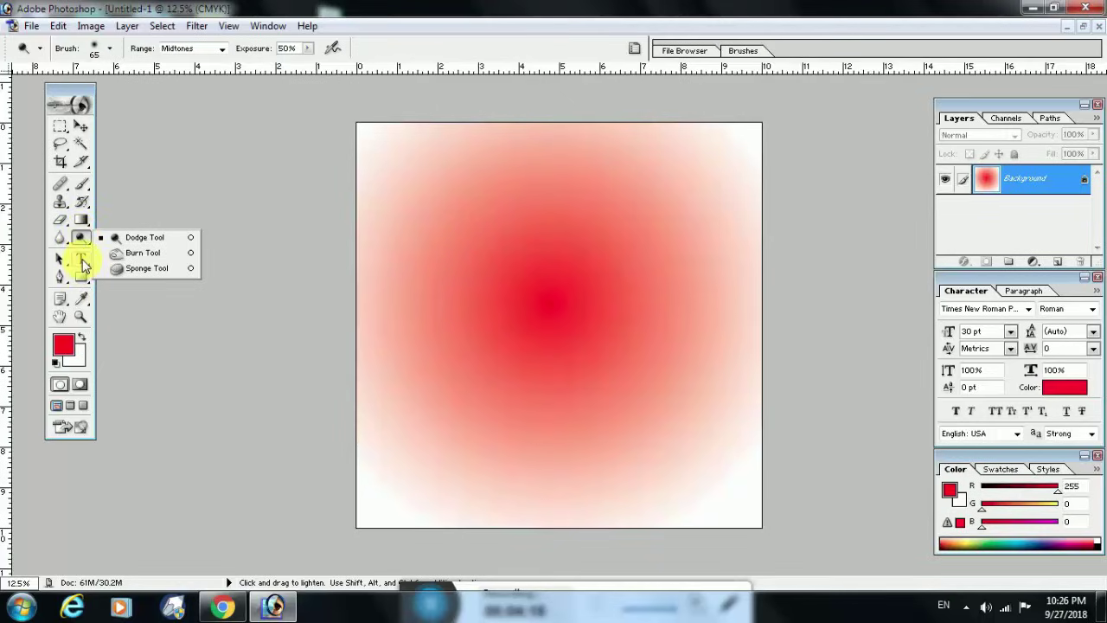
click(82, 264)
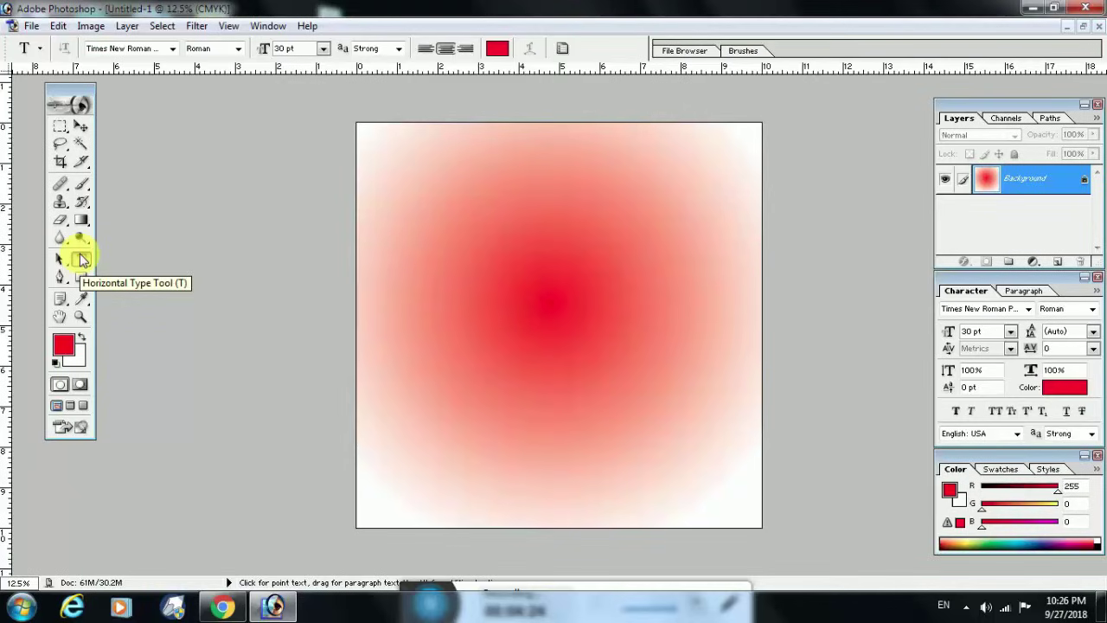
click(83, 260)
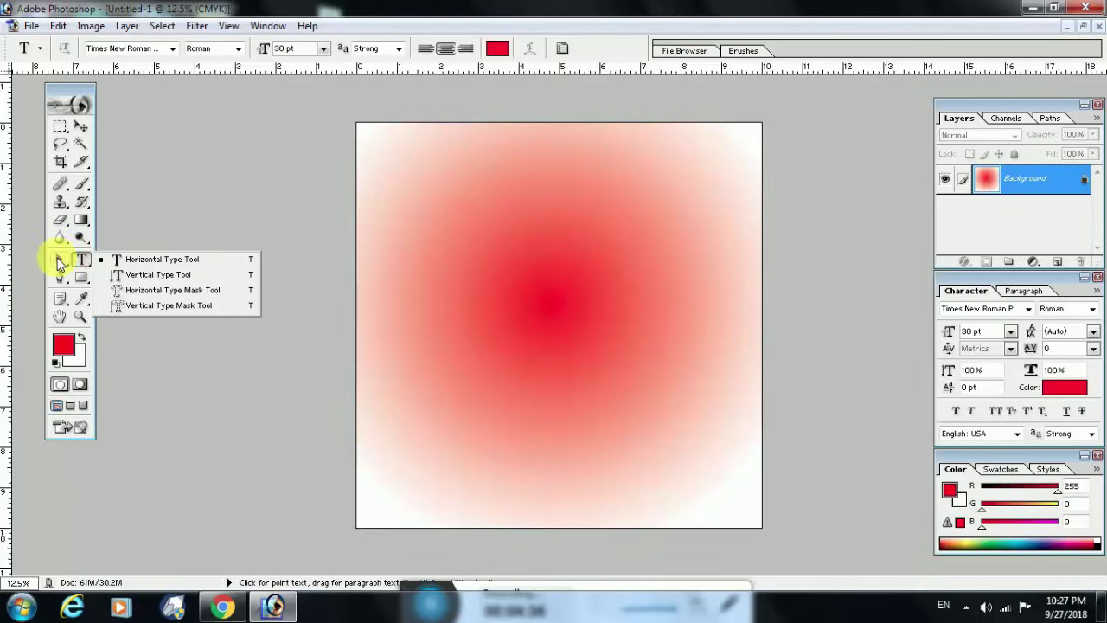
click(59, 264)
click(61, 263)
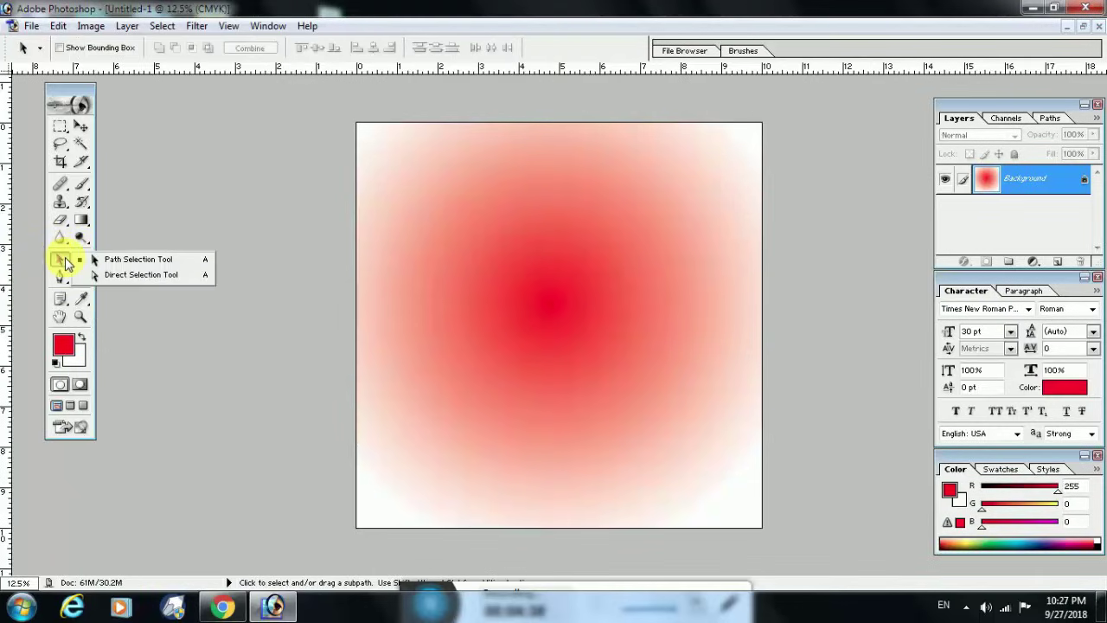
click(67, 264)
click(64, 282)
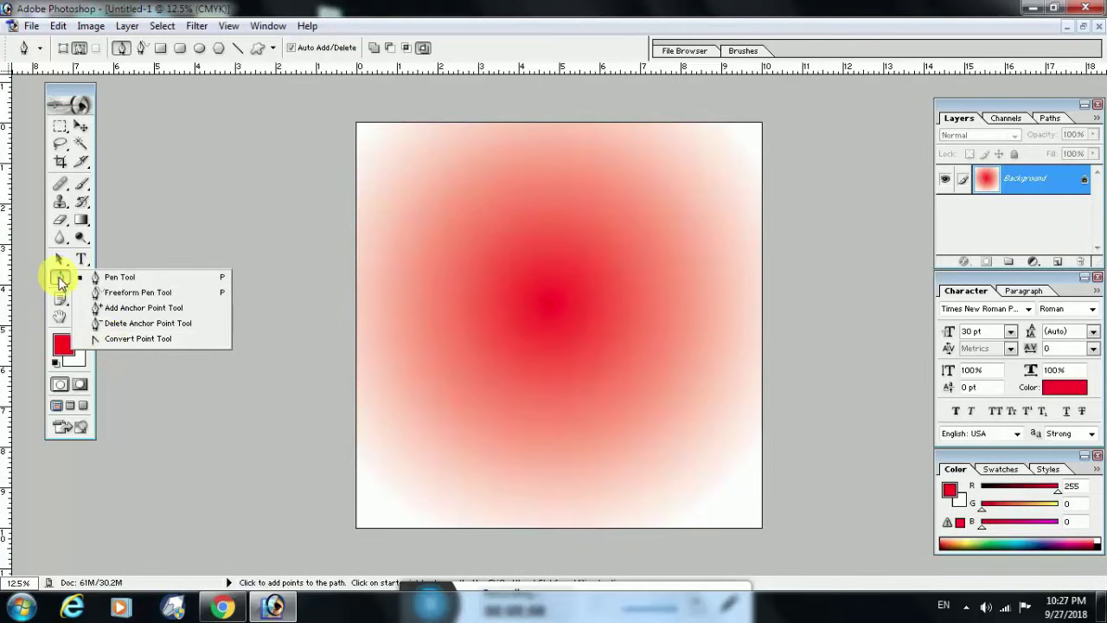
click(80, 129)
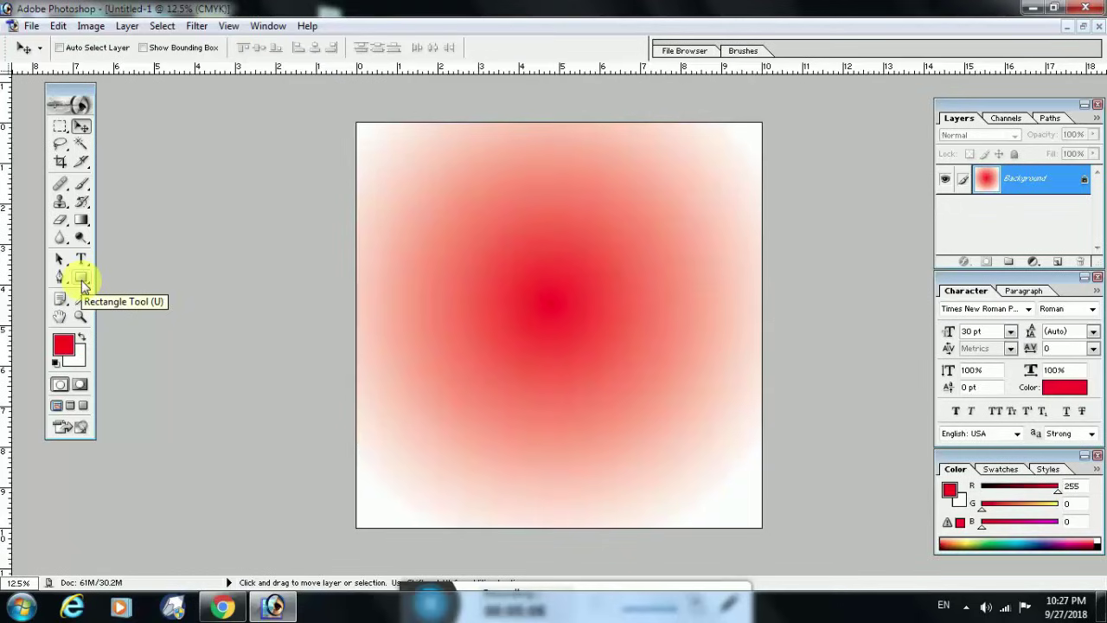
- Draw the cat preset custom shape over the centre of the gradient canvas
click(90, 273)
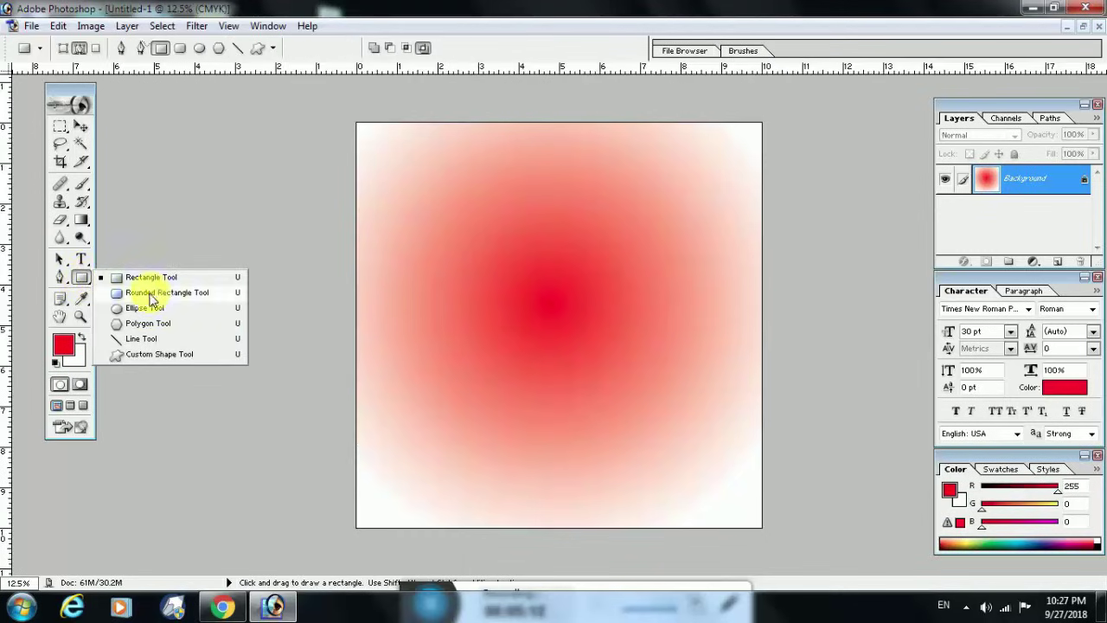
click(154, 358)
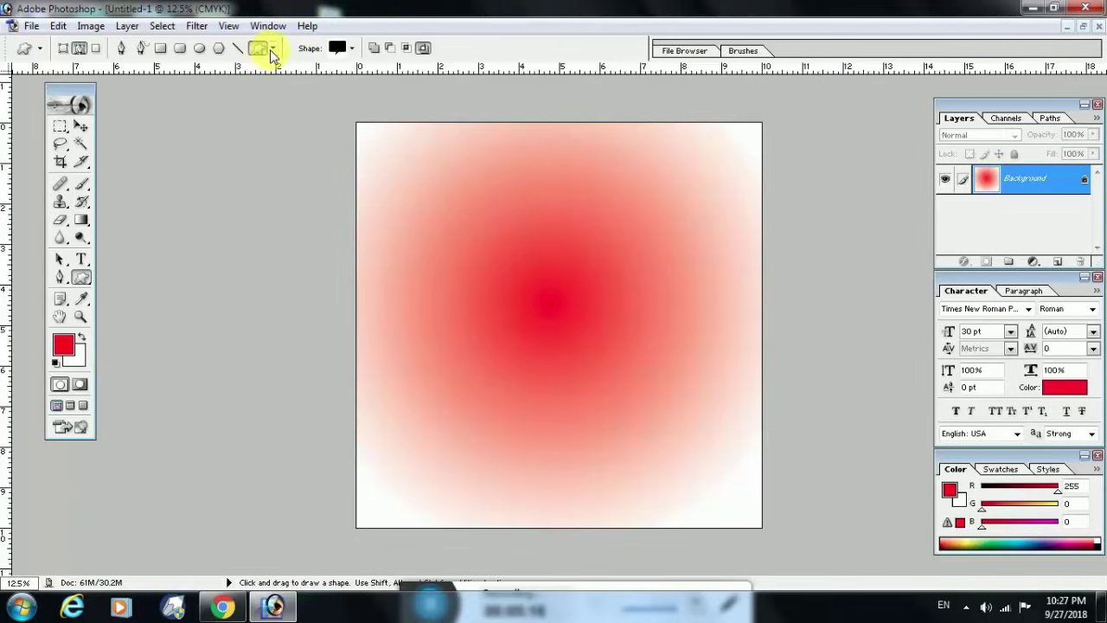
click(352, 48)
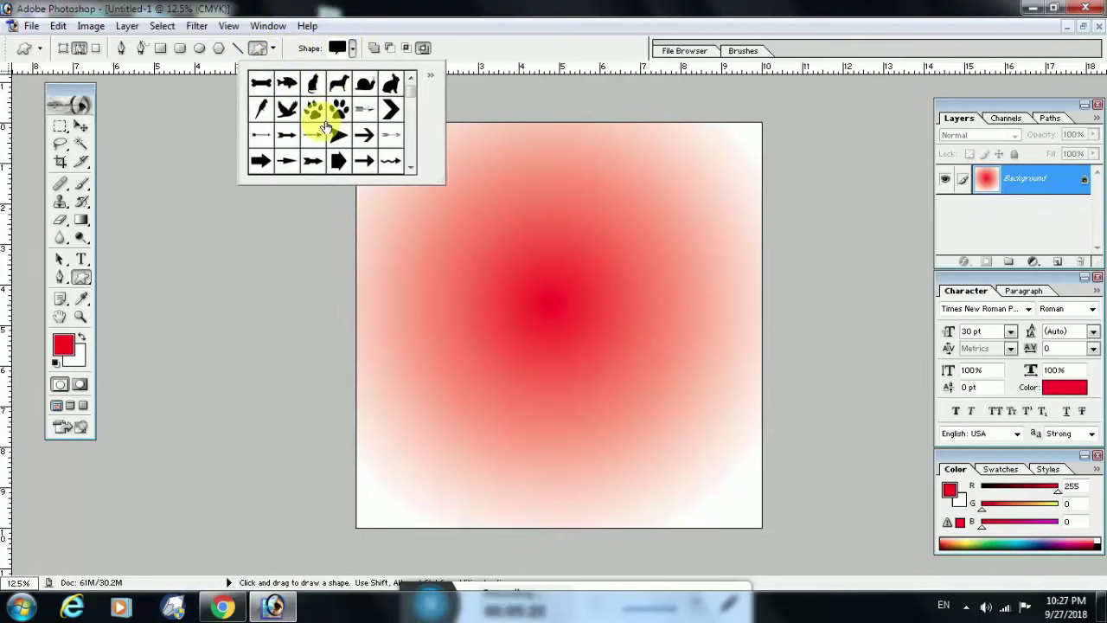
click(313, 83)
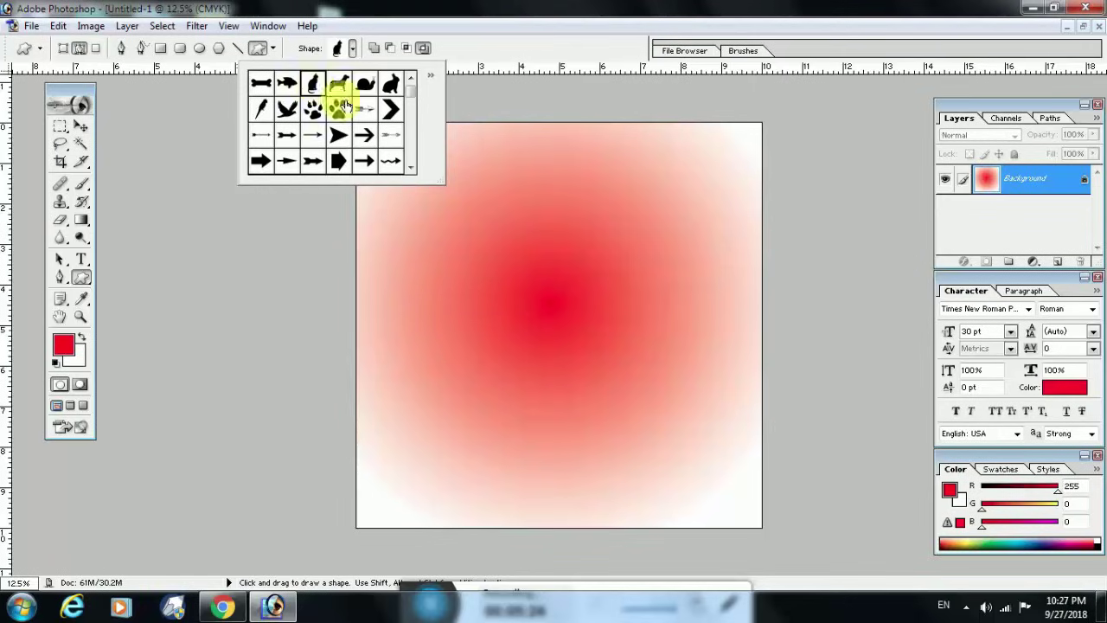
drag(504, 227, 586, 413)
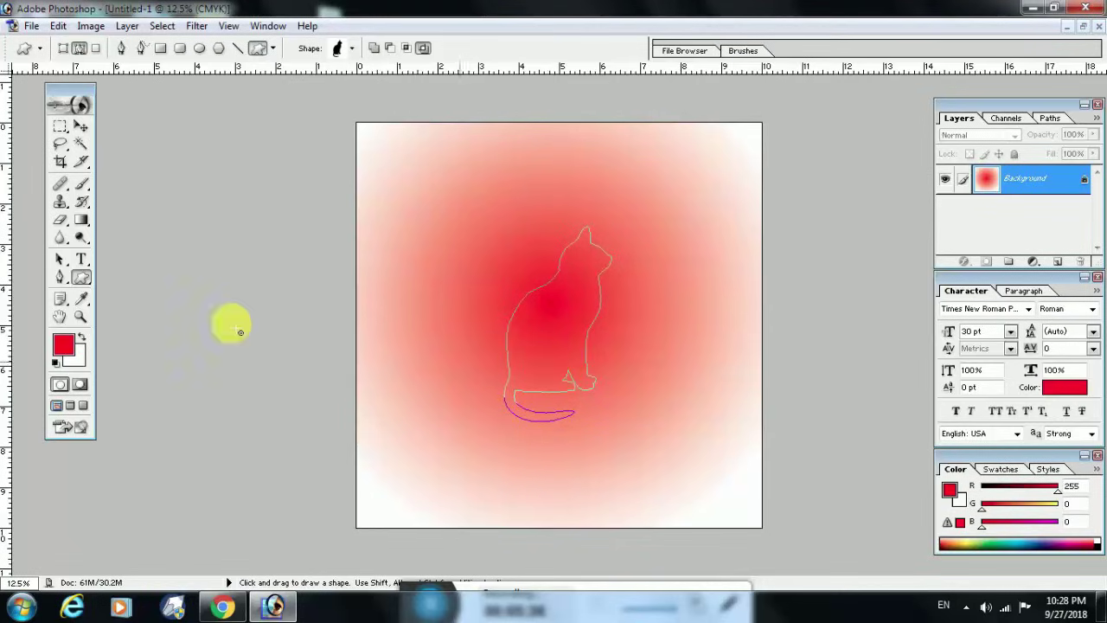
click(88, 302)
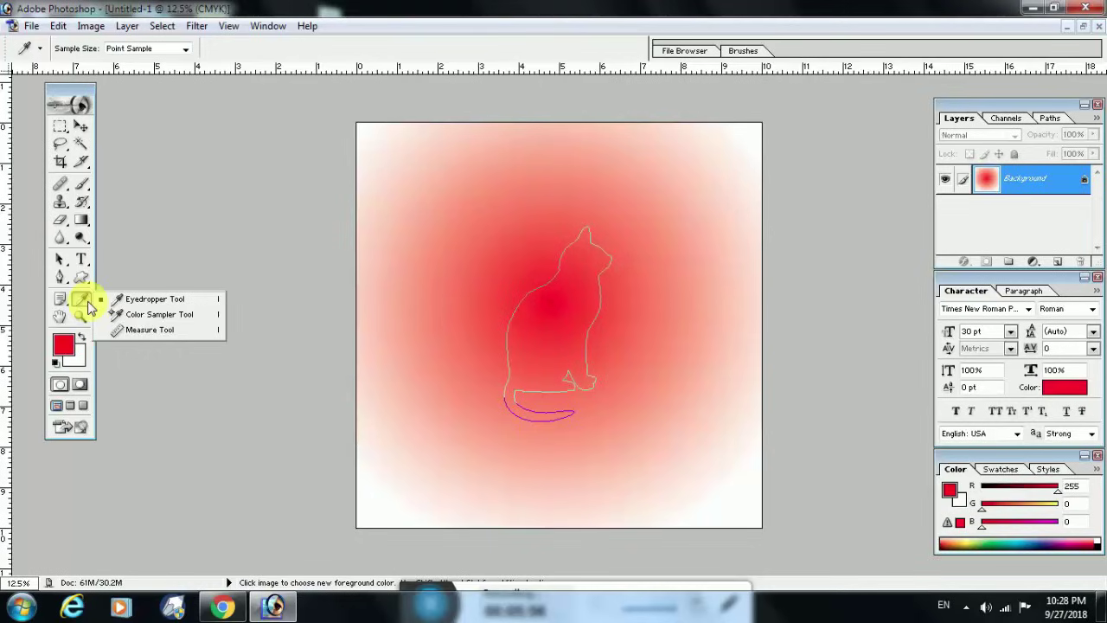
click(59, 299)
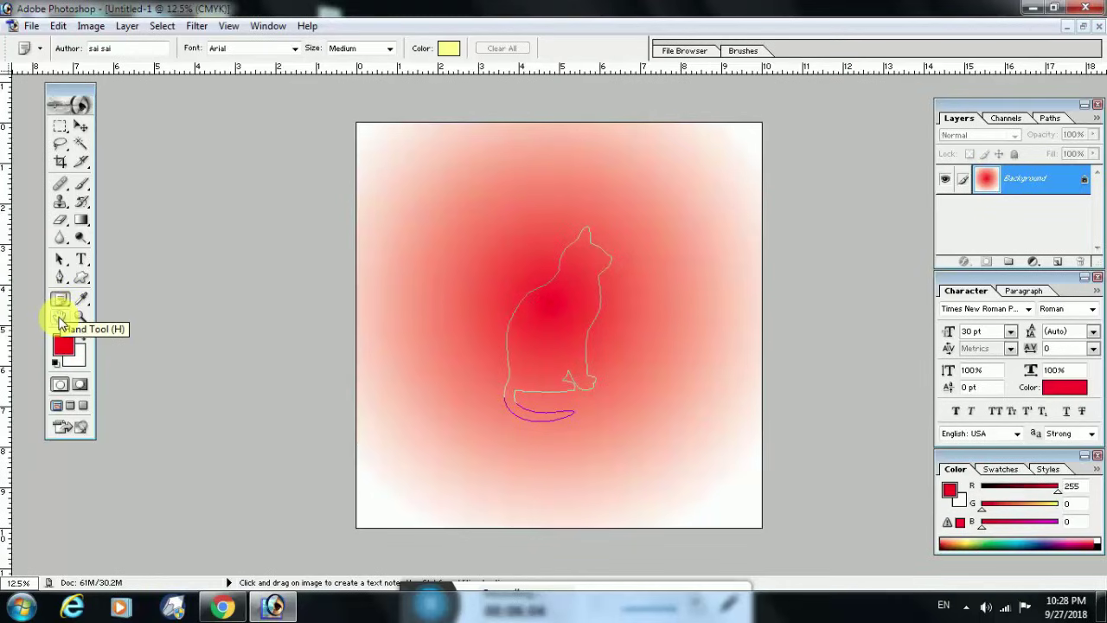
click(59, 319)
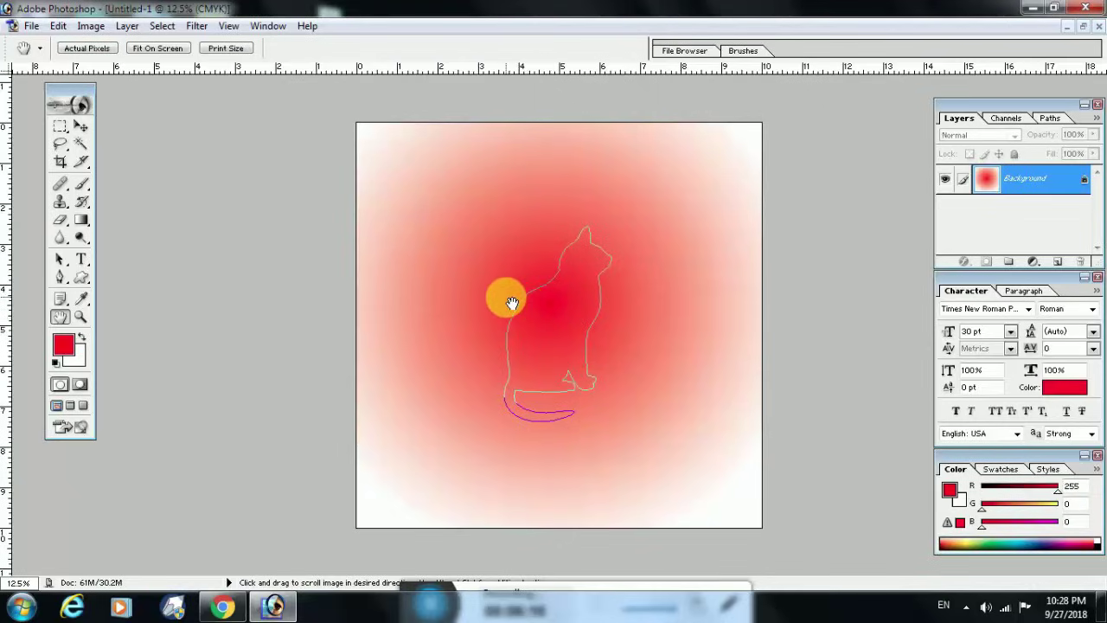
click(80, 316)
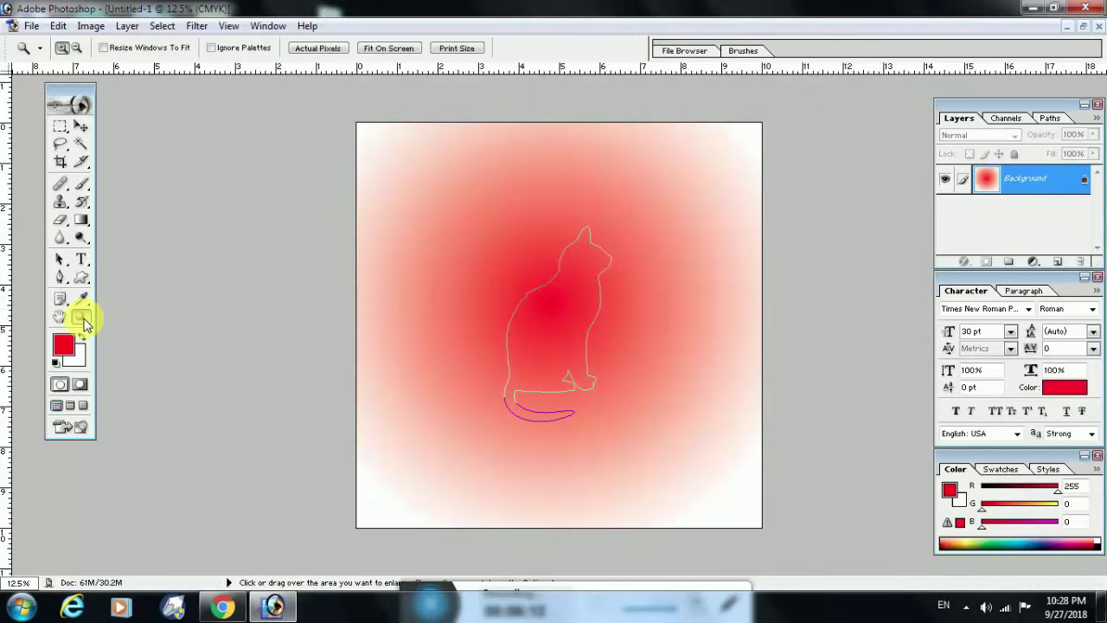
drag(570, 285, 640, 343)
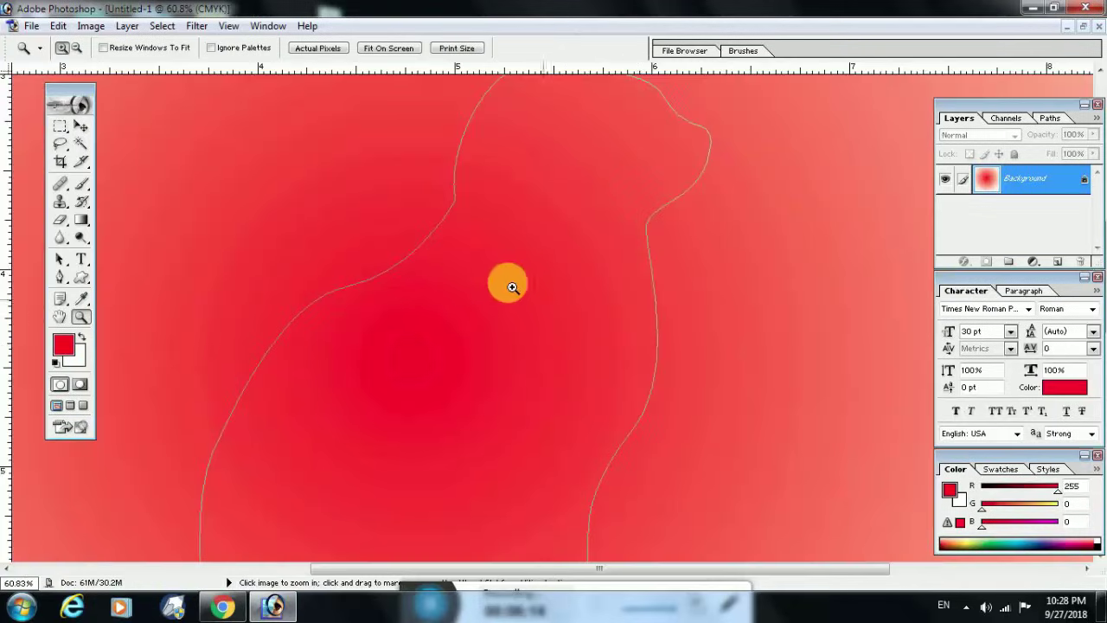
drag(411, 229, 610, 354)
right_click(545, 308)
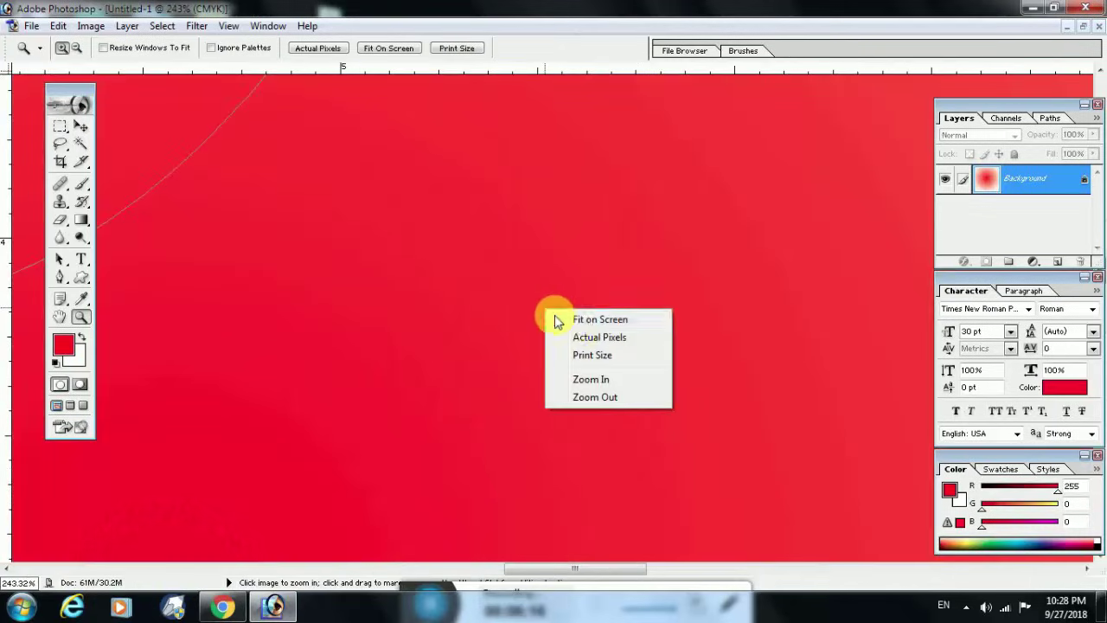
click(588, 319)
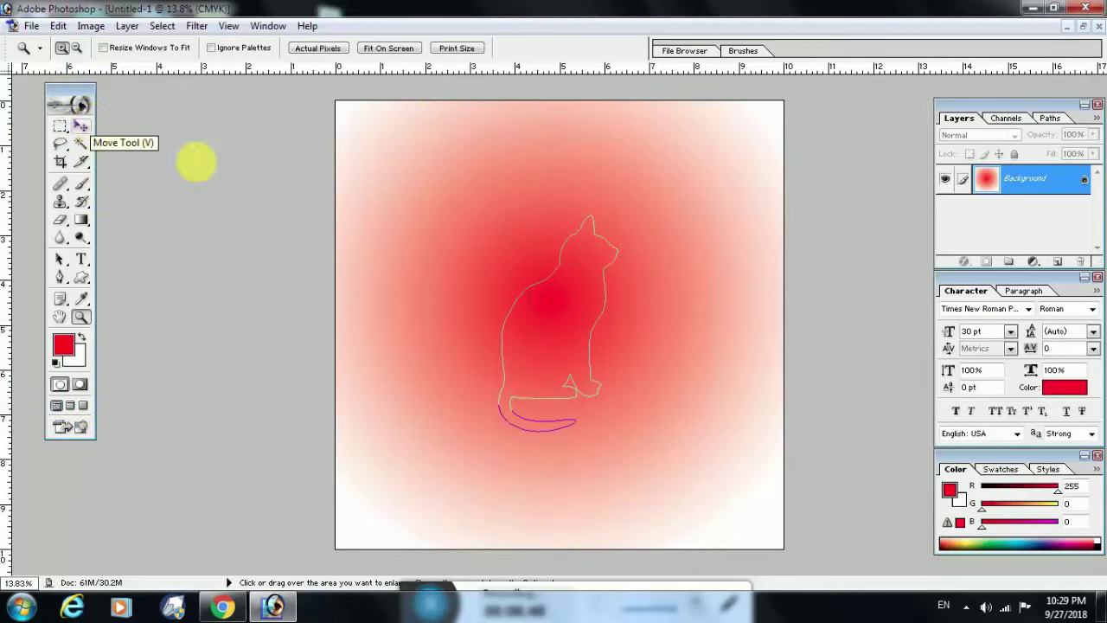
mouse_move(1049, 178)
mouse_down()
mouse_move(1071, 217)
mouse_move(1060, 179)
mouse_up()
- Convert the locked Background into an editable layer named Layer 0
double_click(1086, 180)
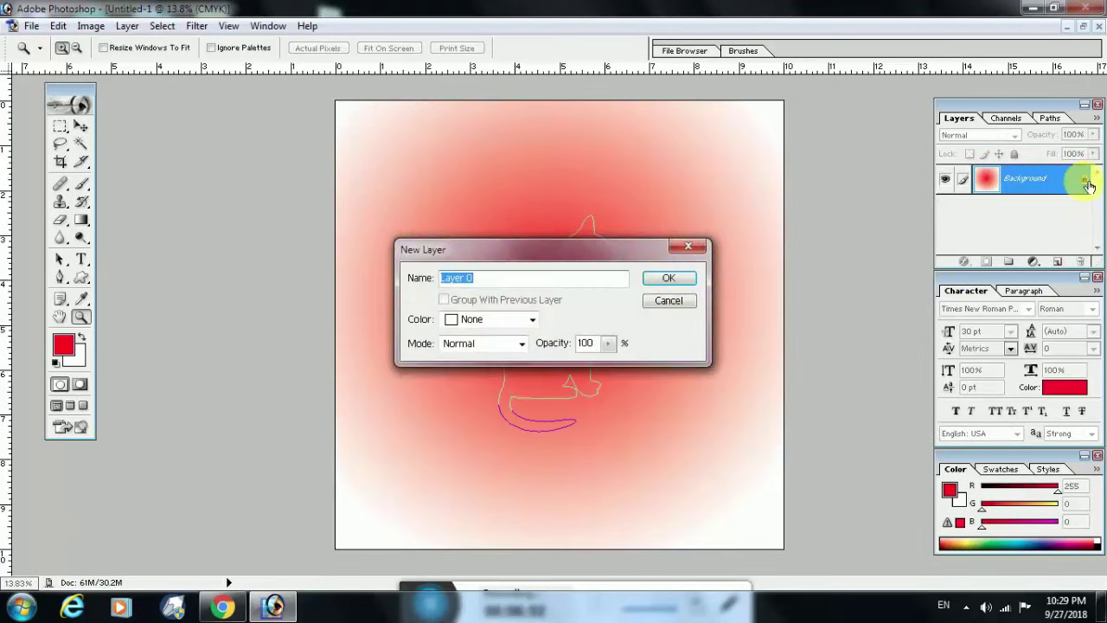
key(Return)
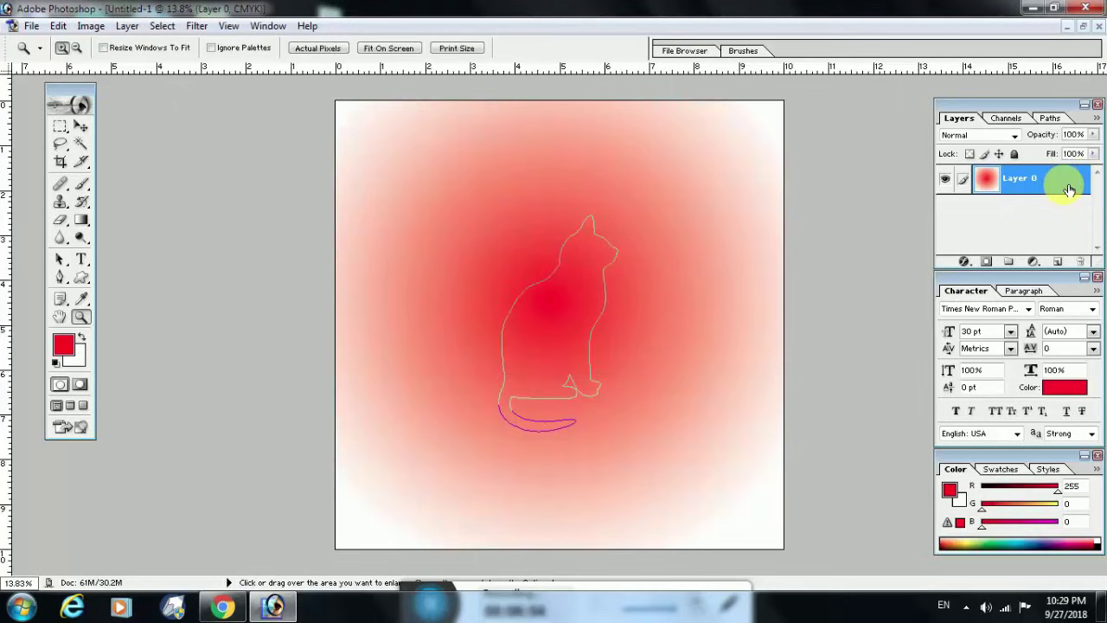
drag(1062, 178, 1086, 271)
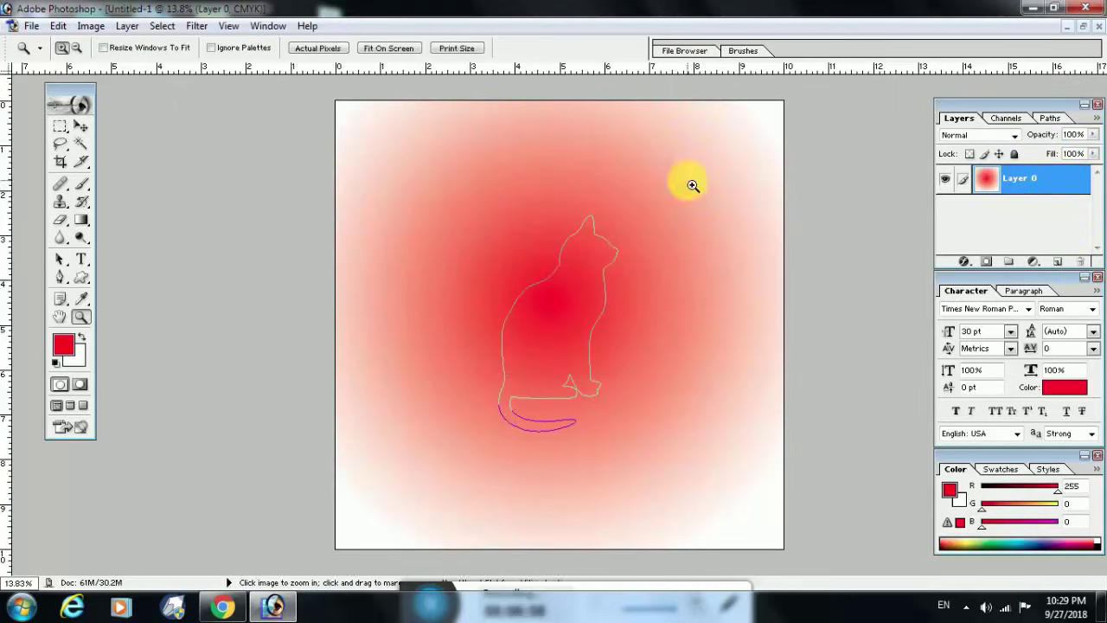
- Close the gradient document without saving and create a maximized white 10×10-inch canvas
click(1091, 9)
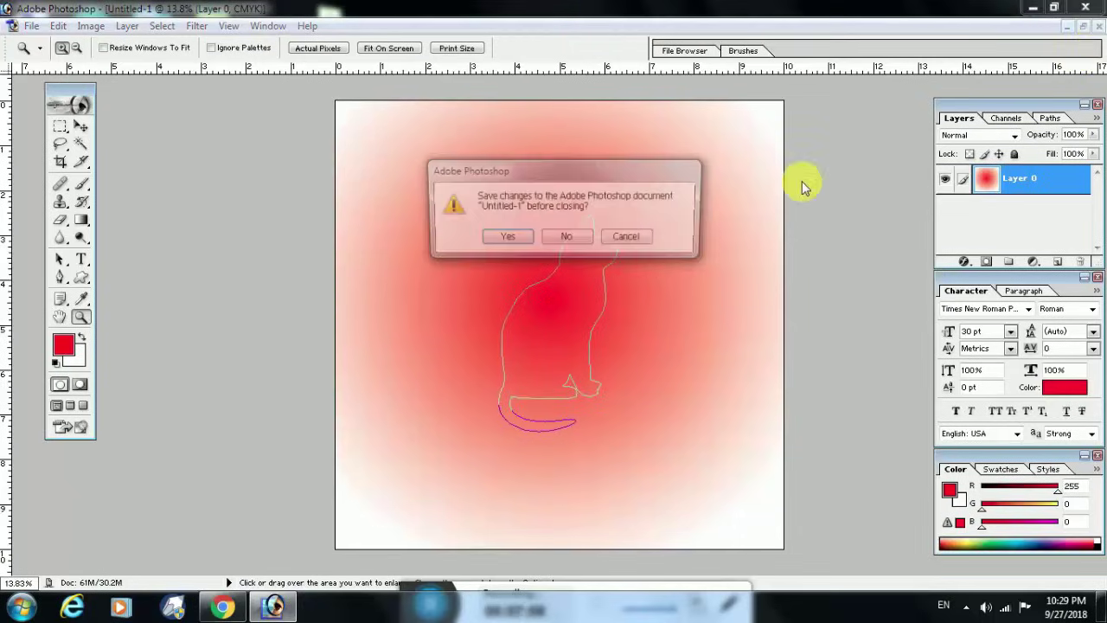
click(571, 238)
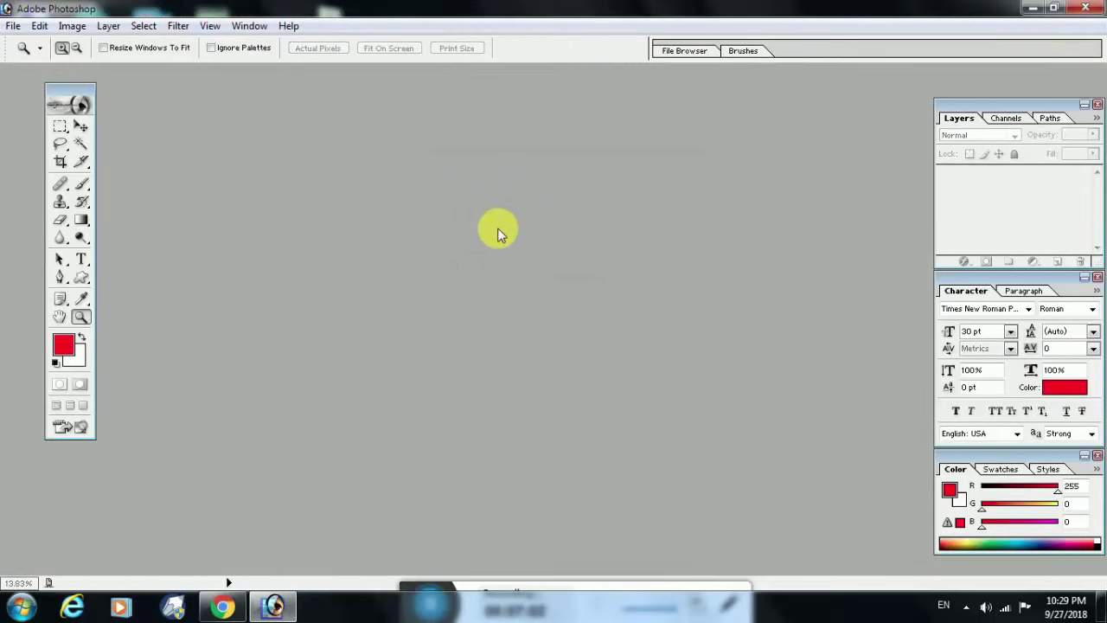
key(ctrl+n)
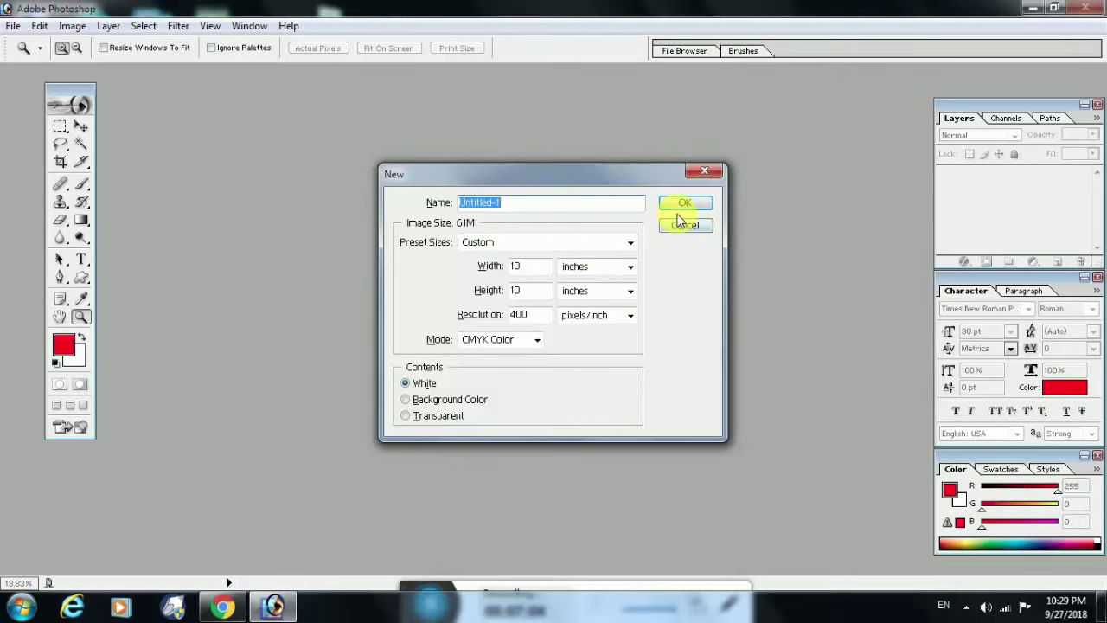
click(683, 212)
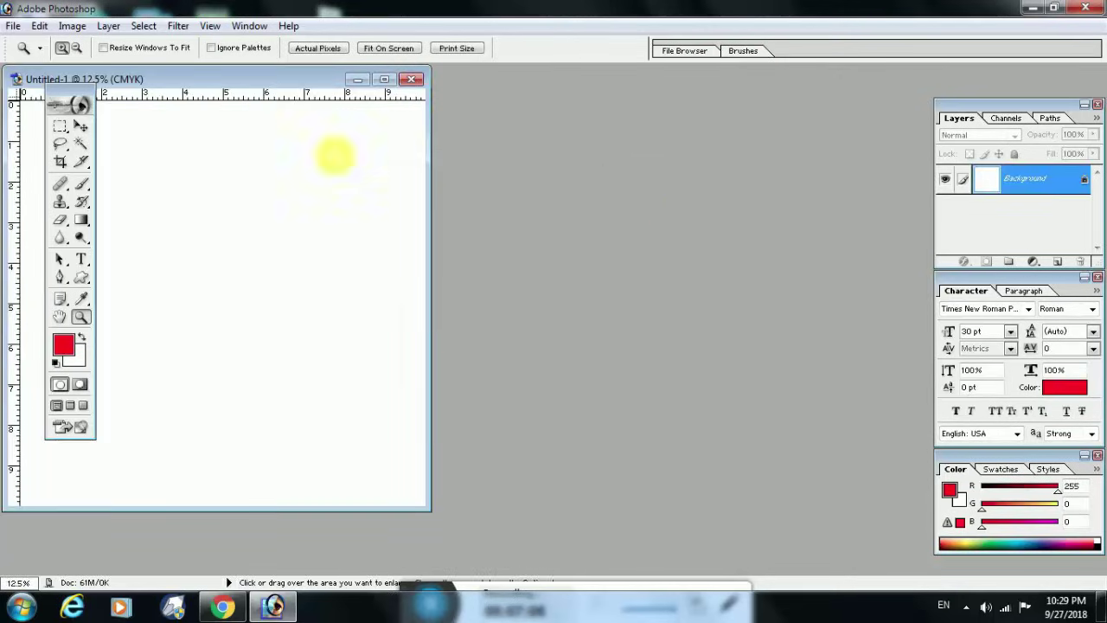
double_click(281, 80)
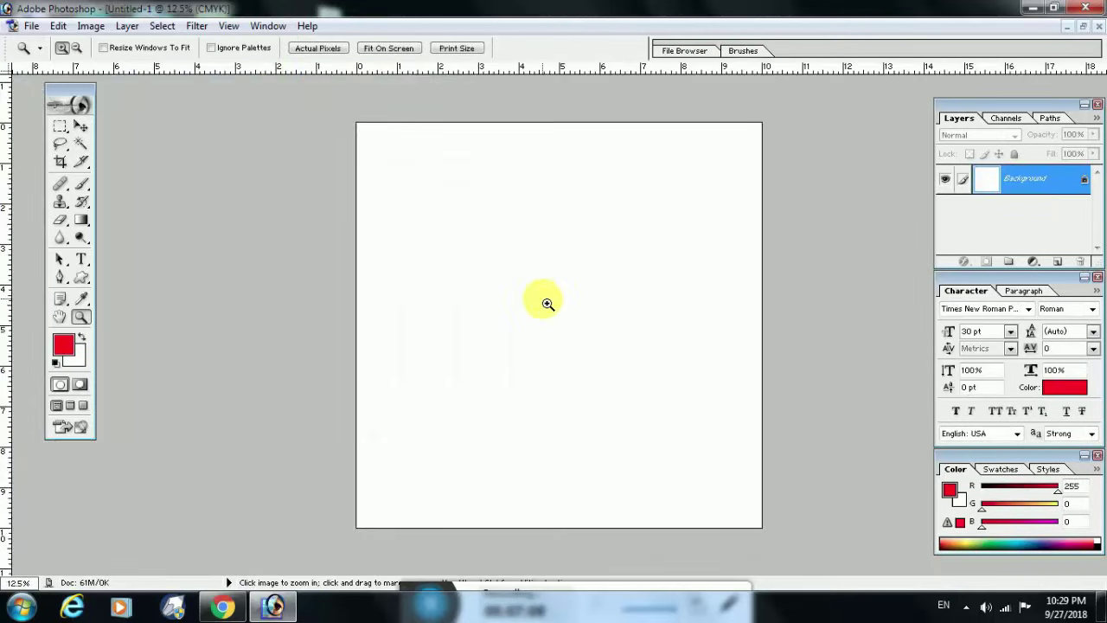
key(ctrl)
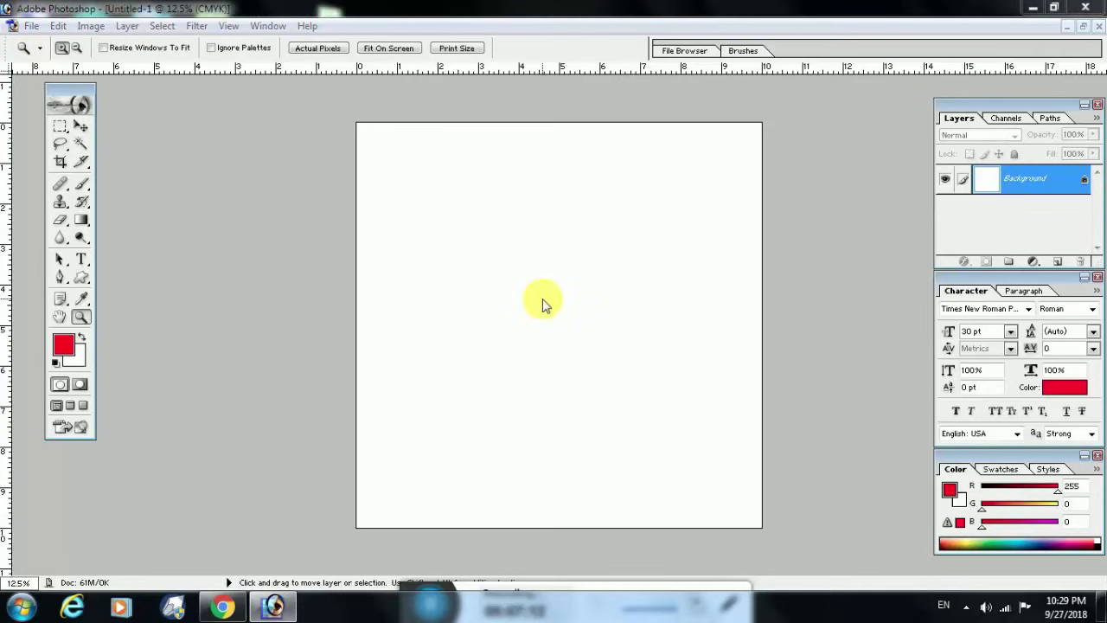
- Open amazing_animal_closeups_640_10.jpg from New Volume (E:) > Image > Amazing images
key(ctrl+o)
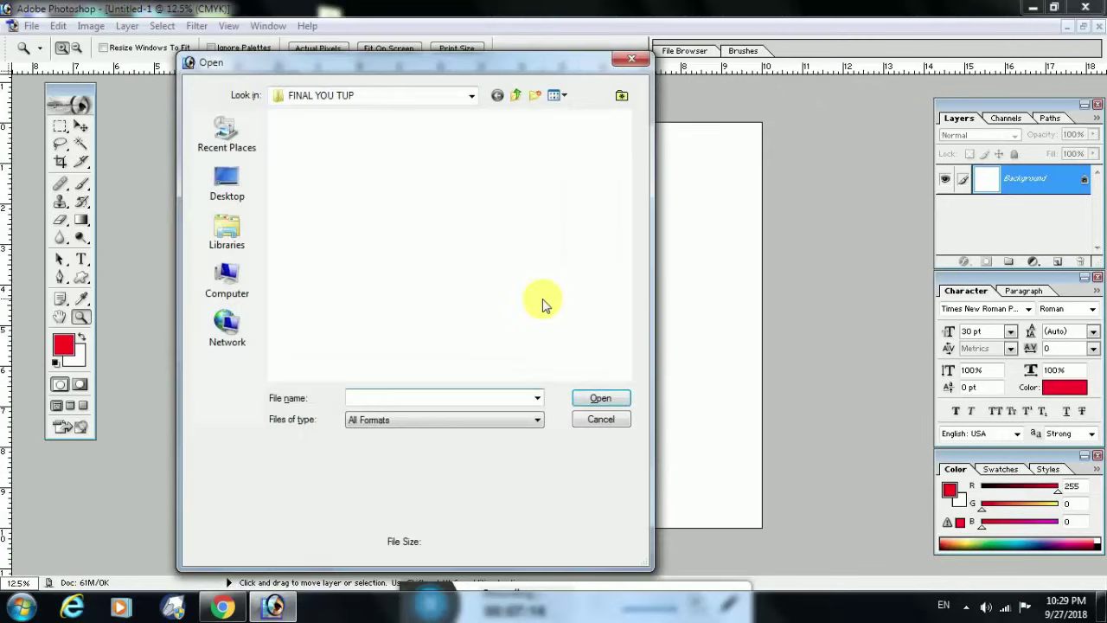
click(241, 199)
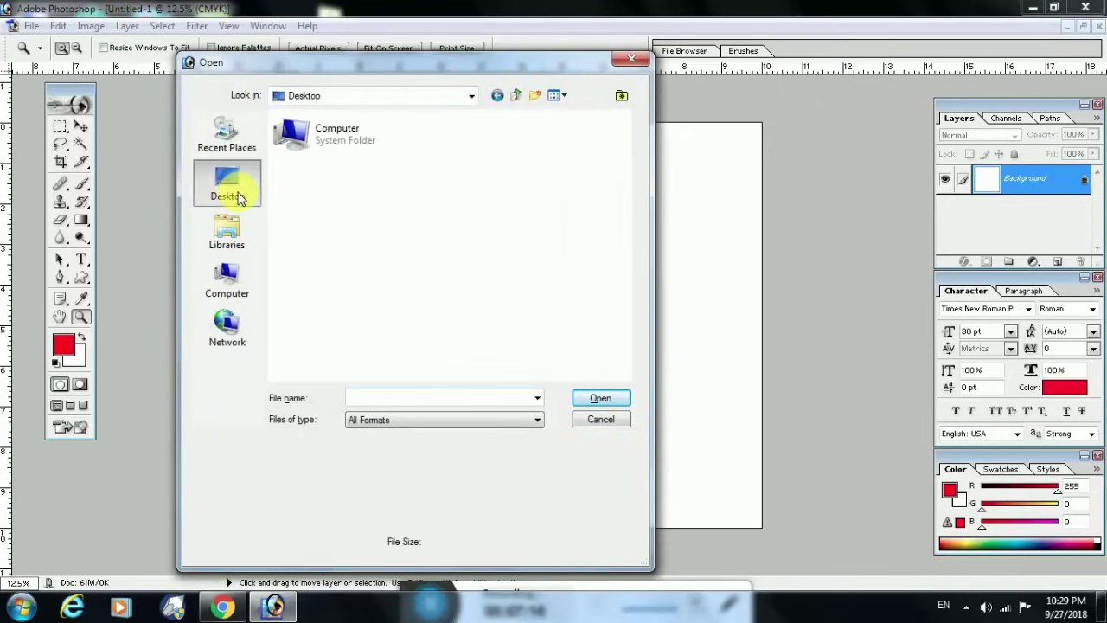
double_click(344, 207)
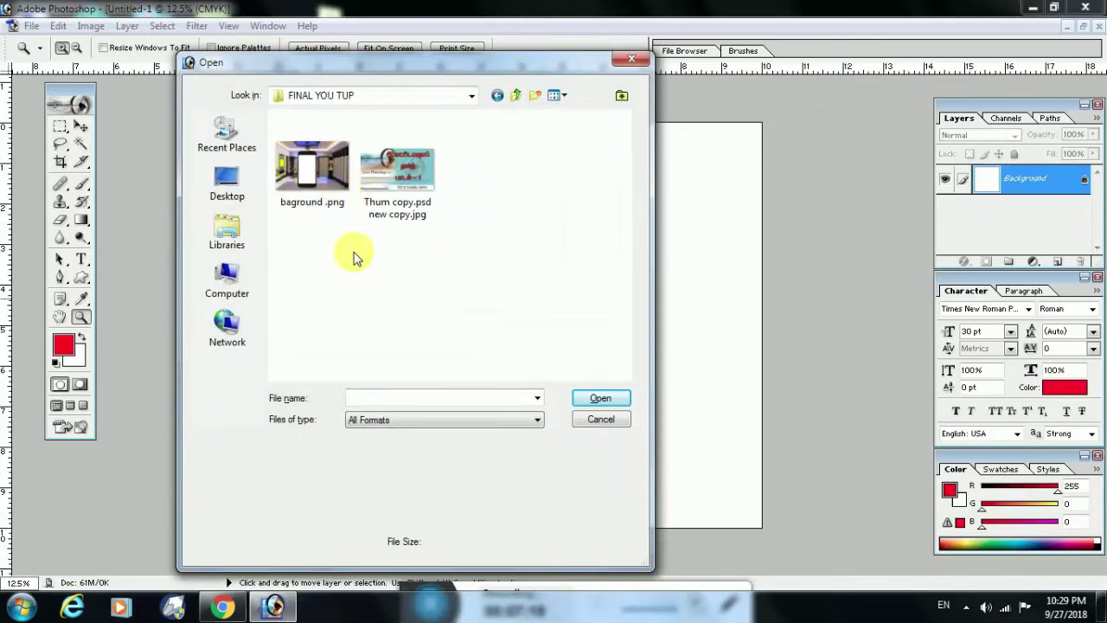
click(234, 188)
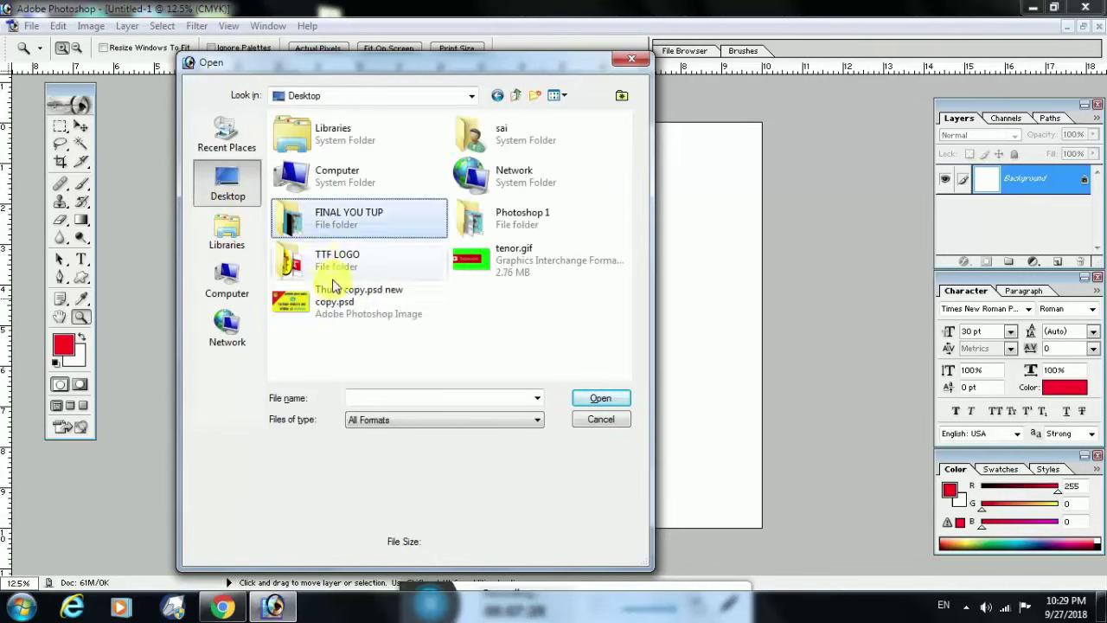
click(320, 186)
double_click(320, 186)
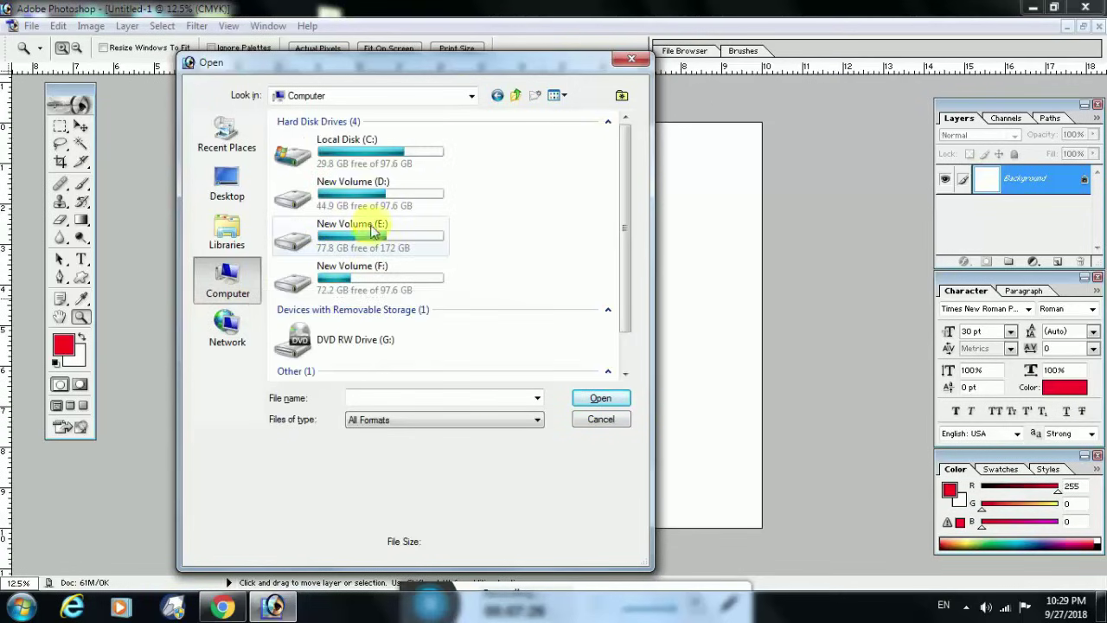
double_click(374, 236)
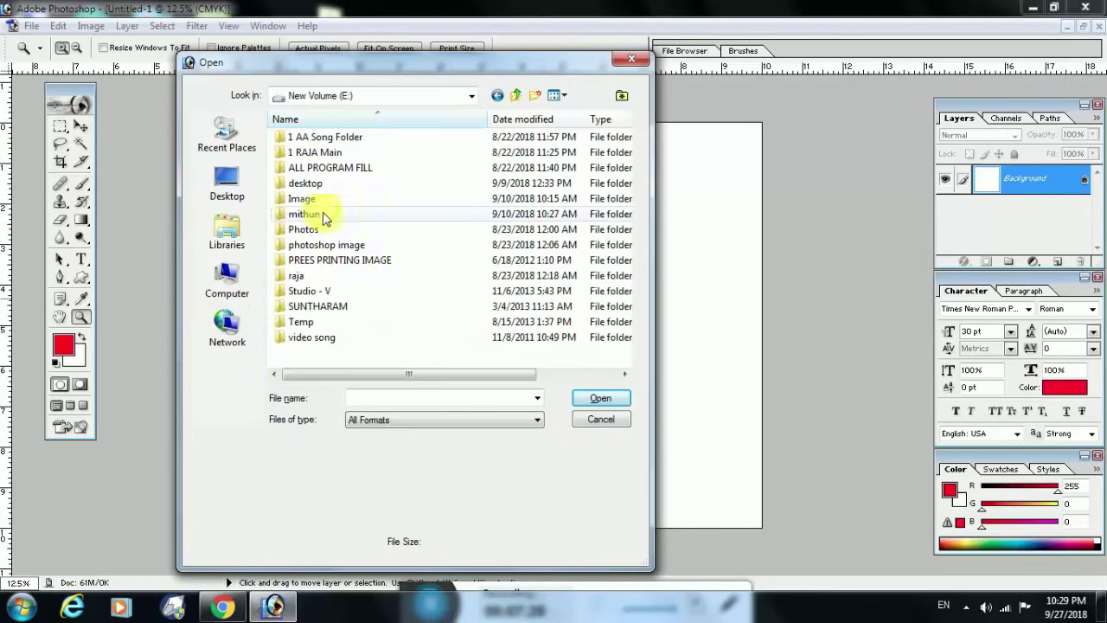
click(330, 199)
double_click(332, 200)
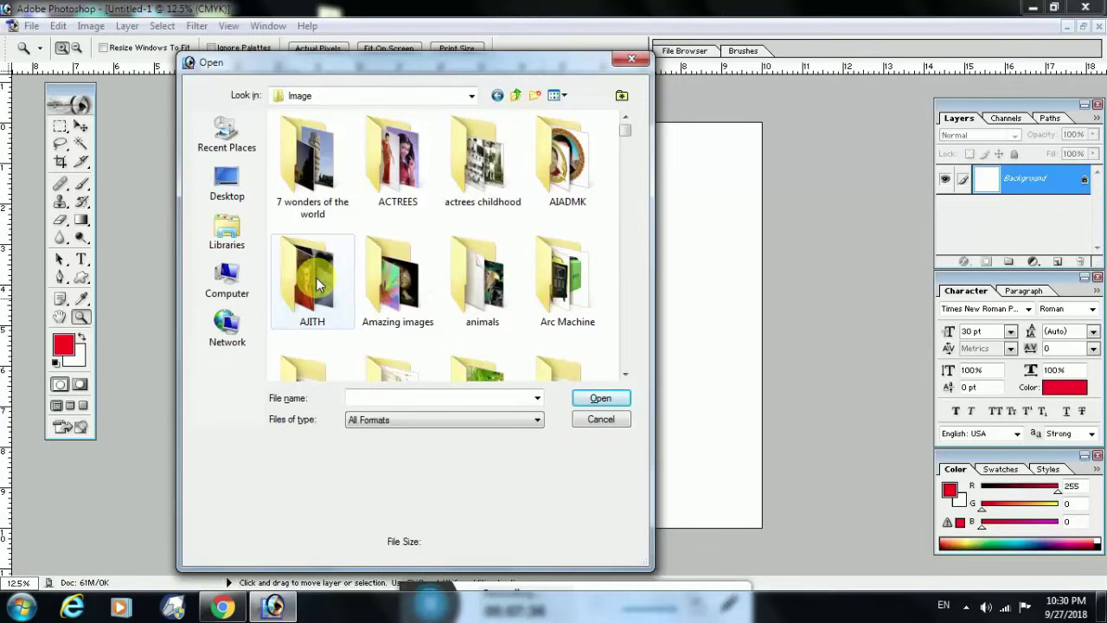
double_click(399, 276)
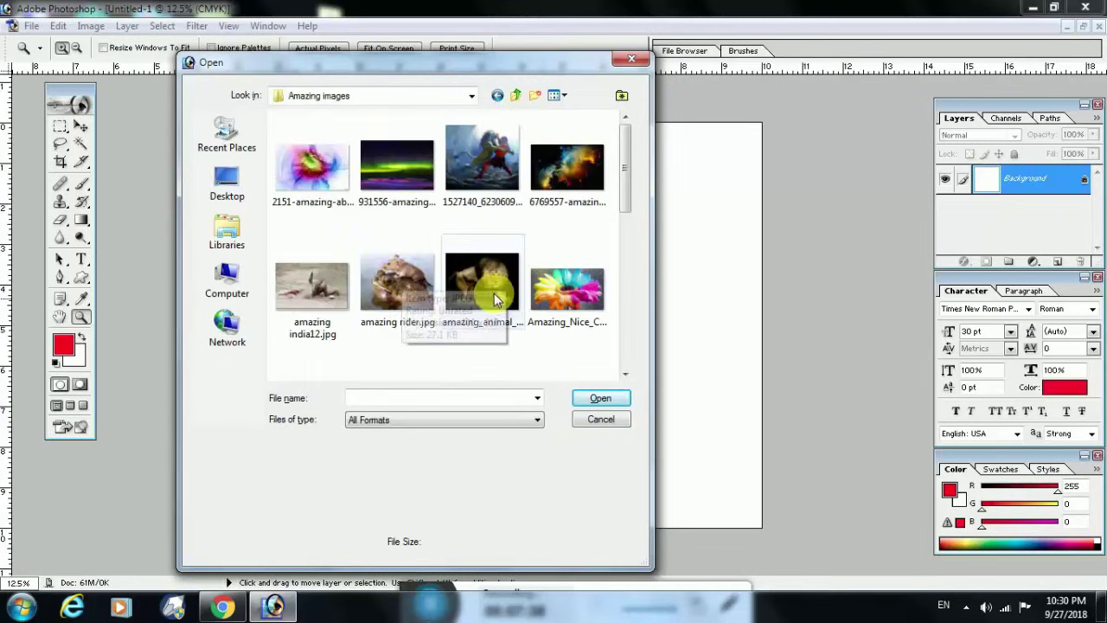
click(481, 285)
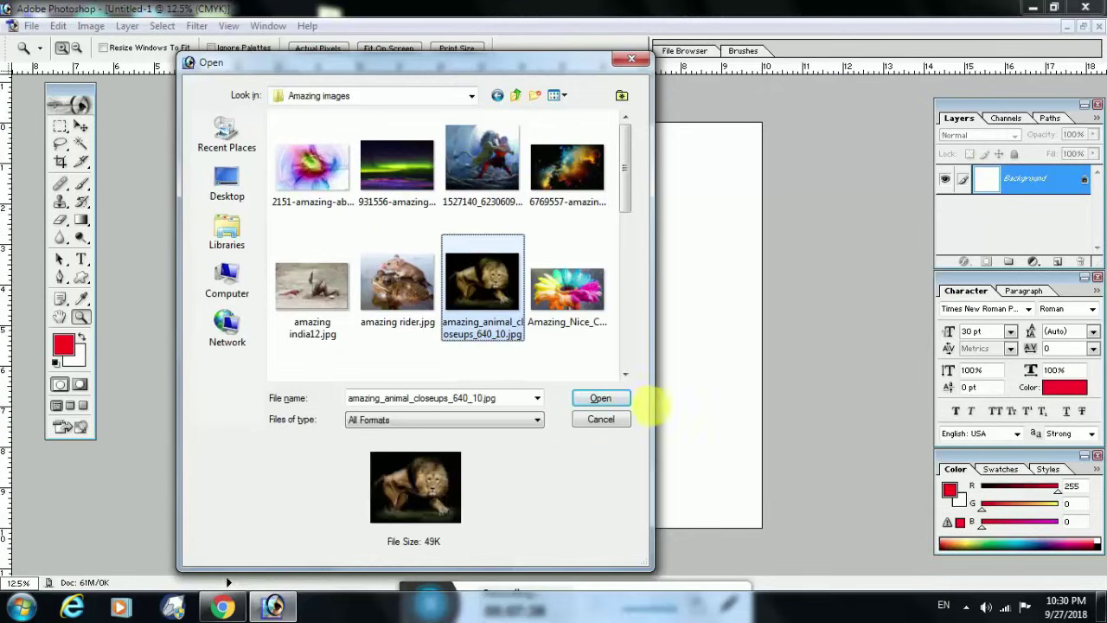
click(605, 400)
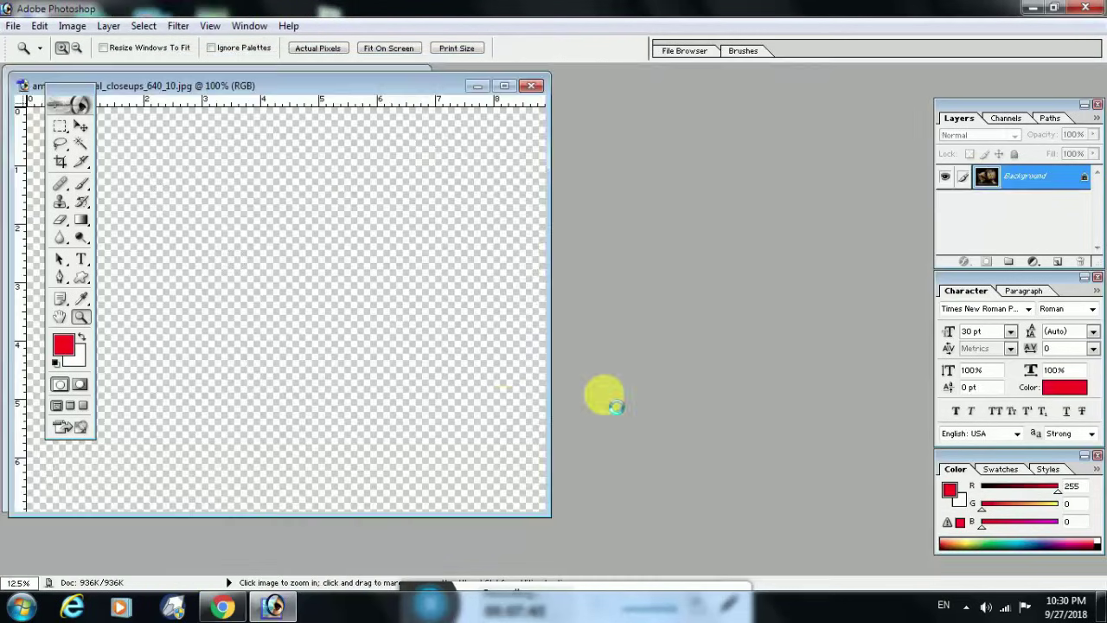
- Copy the lion photo onto the white canvas as Layer 1, close the lion window, and free-transform it
drag(329, 92, 701, 177)
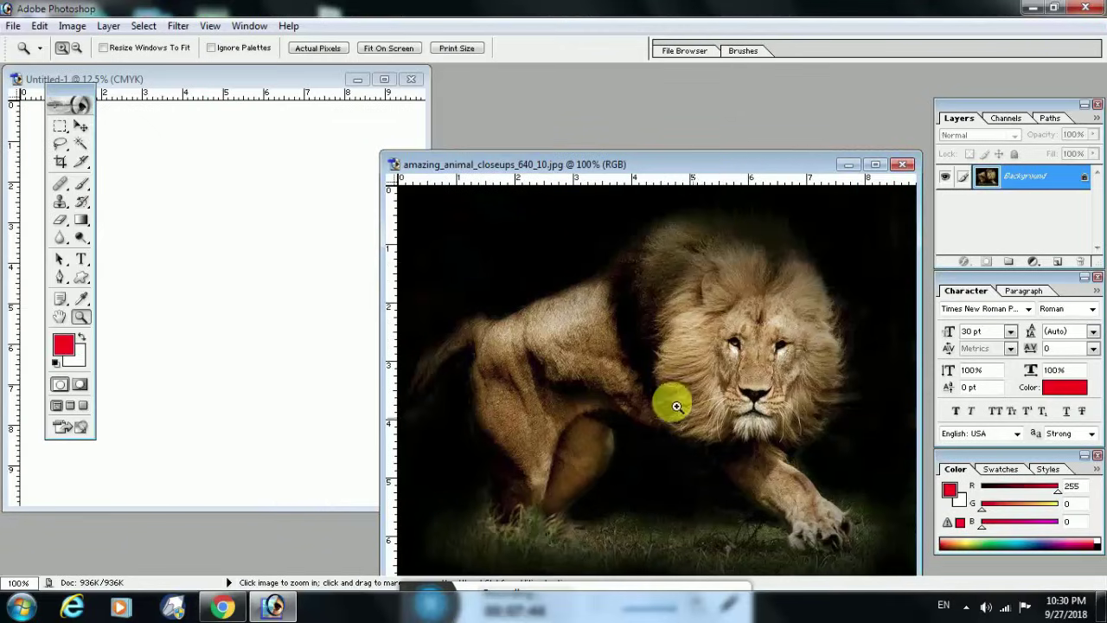
key(v)
drag(682, 409, 309, 267)
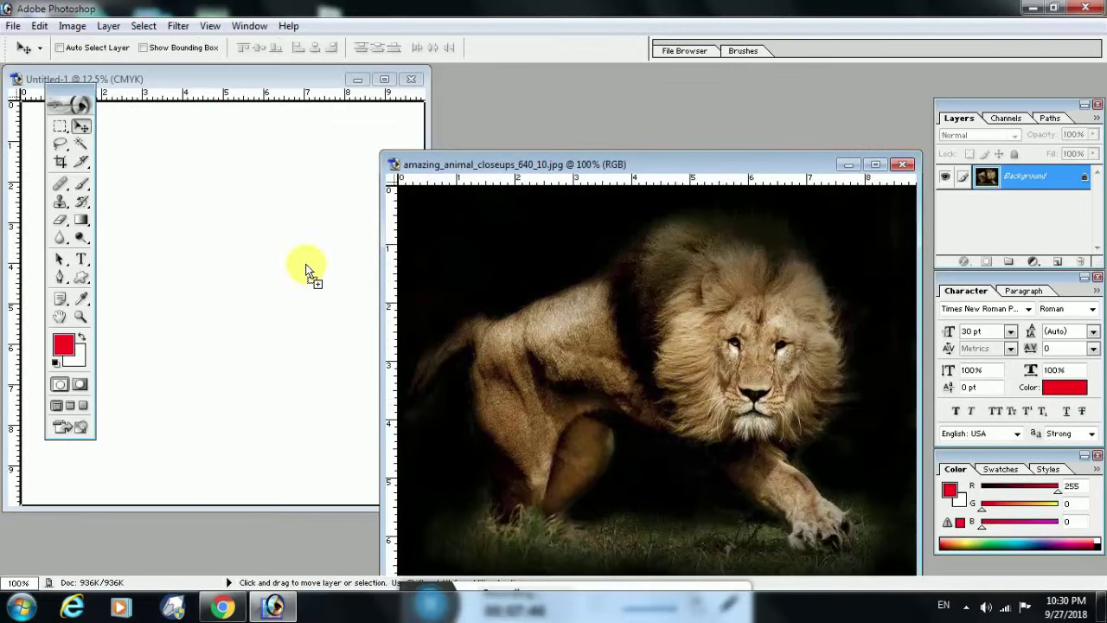
click(901, 164)
double_click(289, 79)
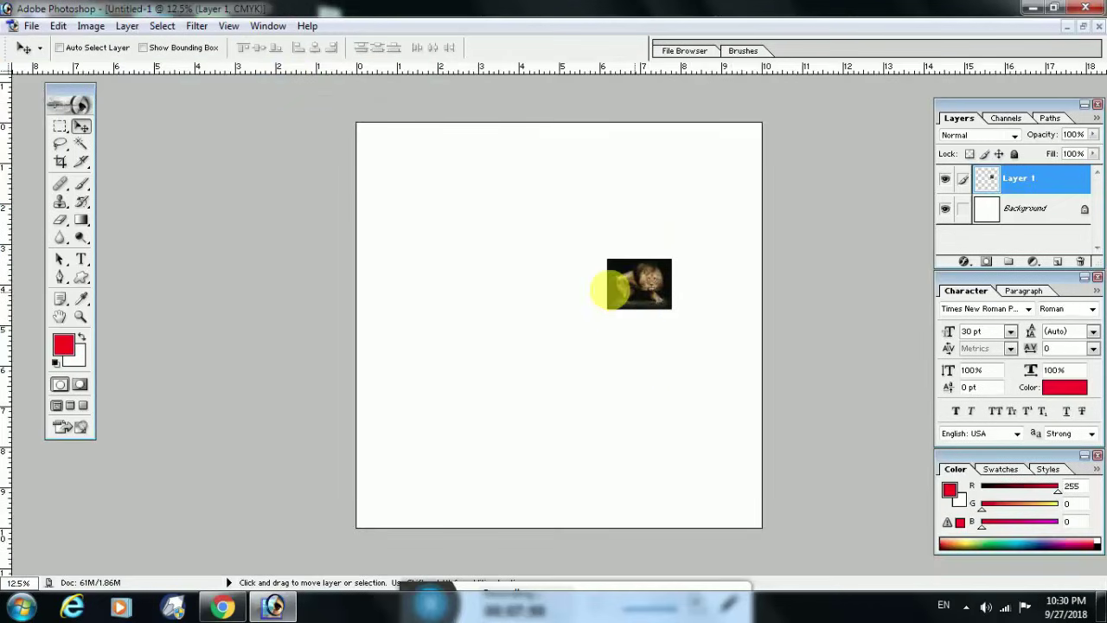
drag(640, 296, 497, 263)
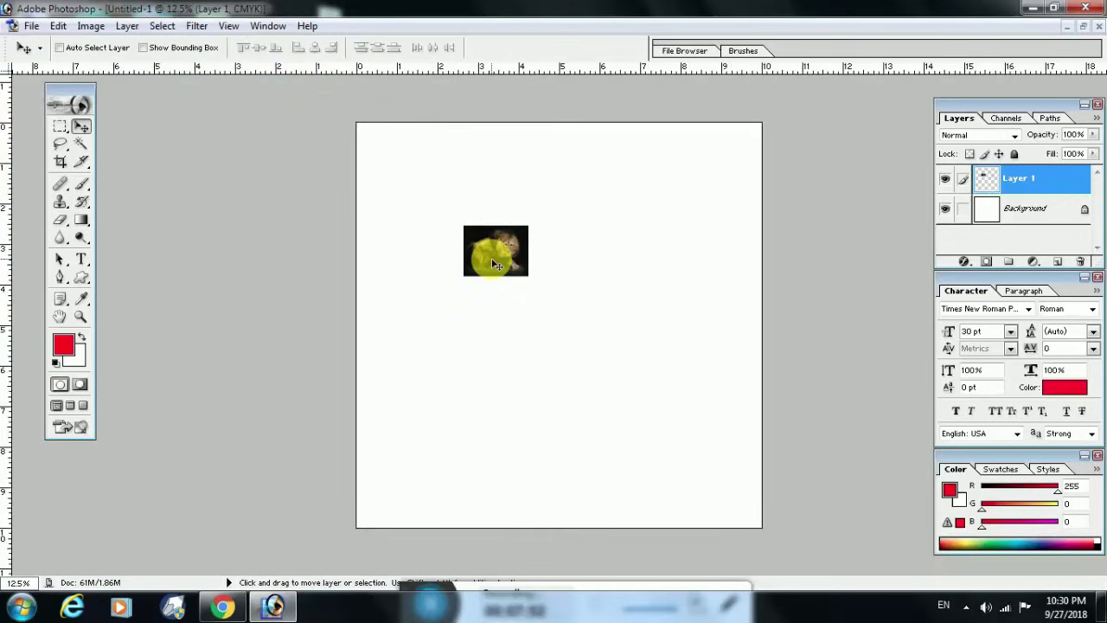
key(ctrl+t)
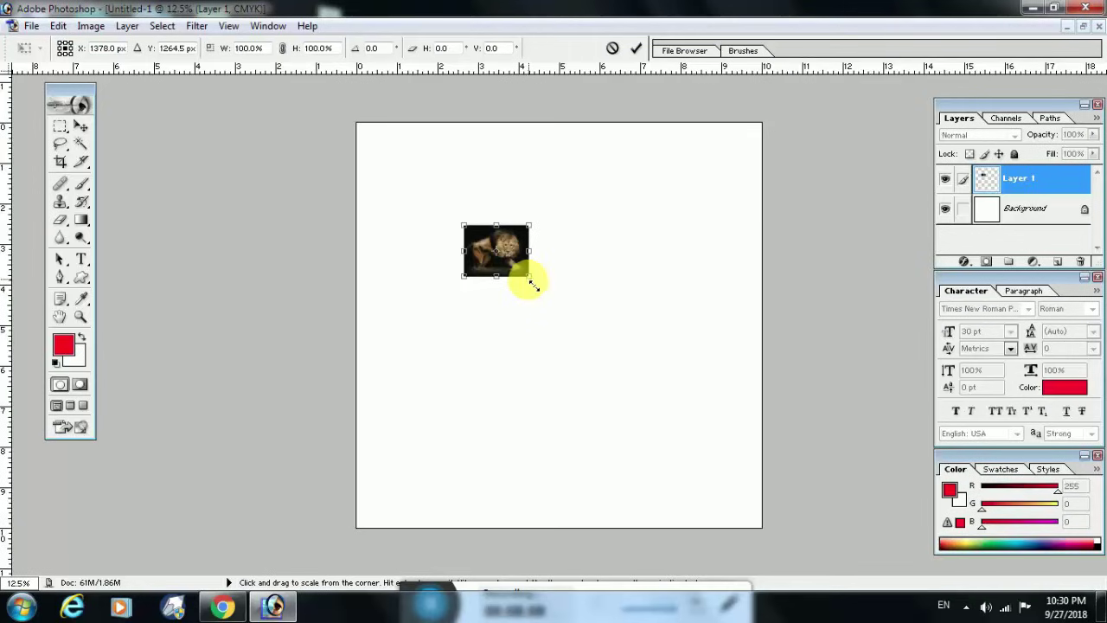
- Scale the lion layer to about 316% and move it near the canvas centre
drag(533, 284, 674, 396)
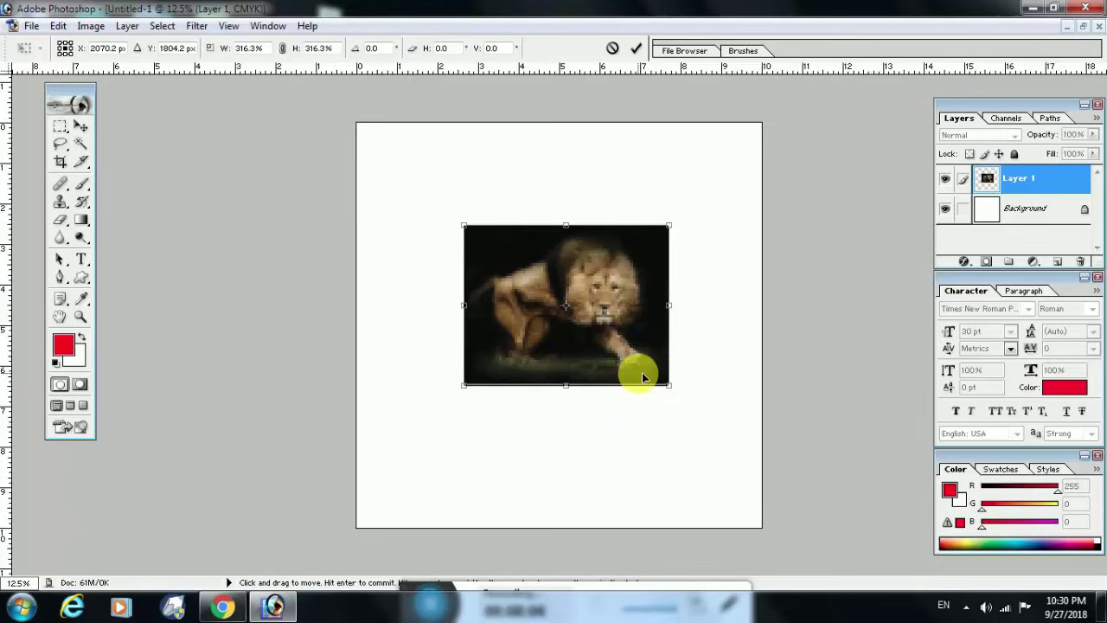
key(Return)
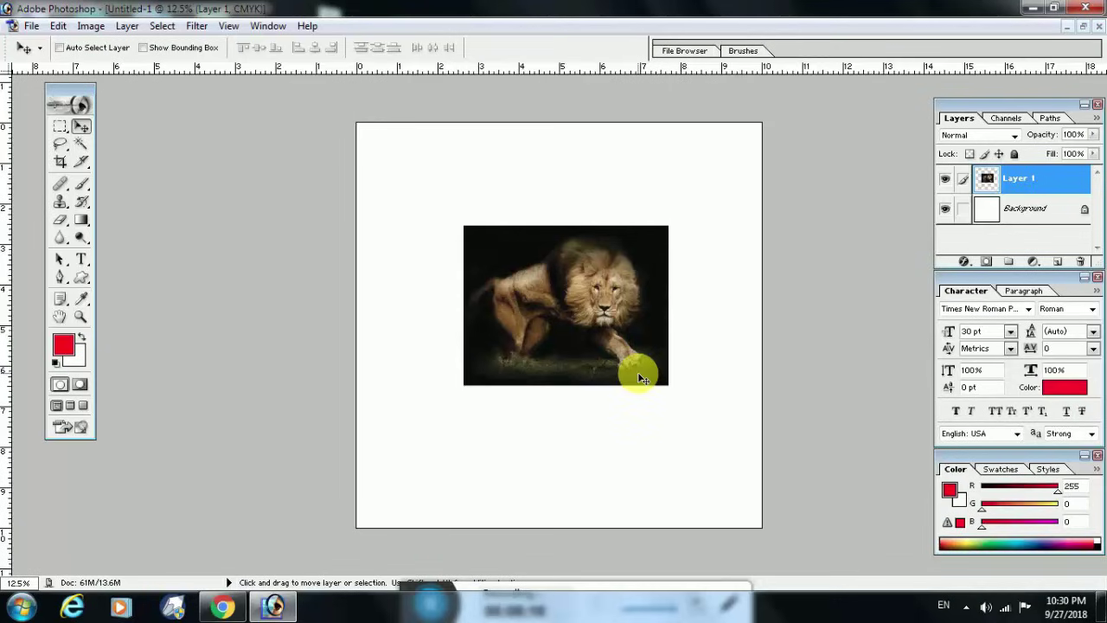
mouse_move(590, 340)
mouse_down()
mouse_move(494, 249)
mouse_move(634, 249)
mouse_move(637, 403)
mouse_move(620, 390)
mouse_move(500, 402)
mouse_move(545, 368)
mouse_up()
mouse_move(542, 414)
mouse_down()
mouse_move(543, 306)
mouse_move(571, 339)
mouse_move(560, 366)
mouse_up()
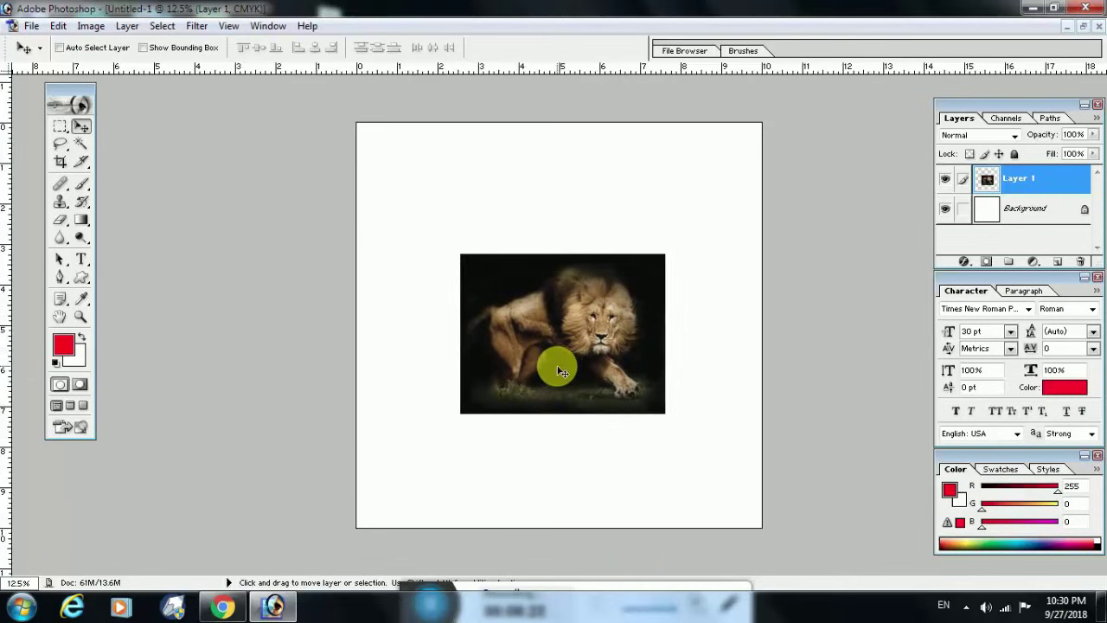
key(ctrl+t)
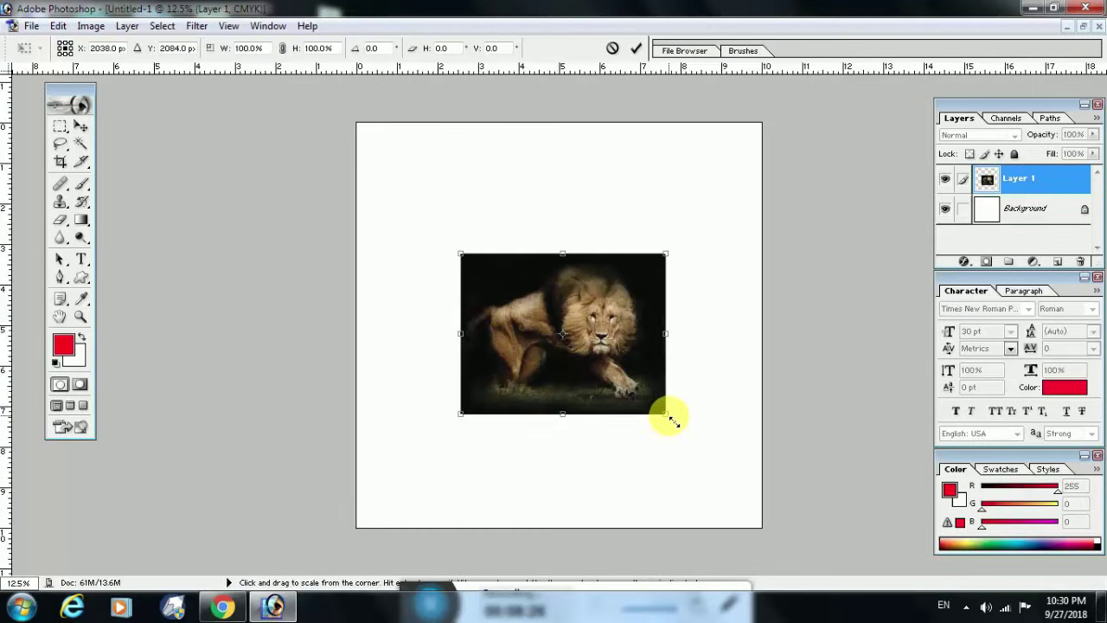
- Distort the lion's four corners into a slanted parallelogram, apply it, and shift it up-left
key(ctrl)
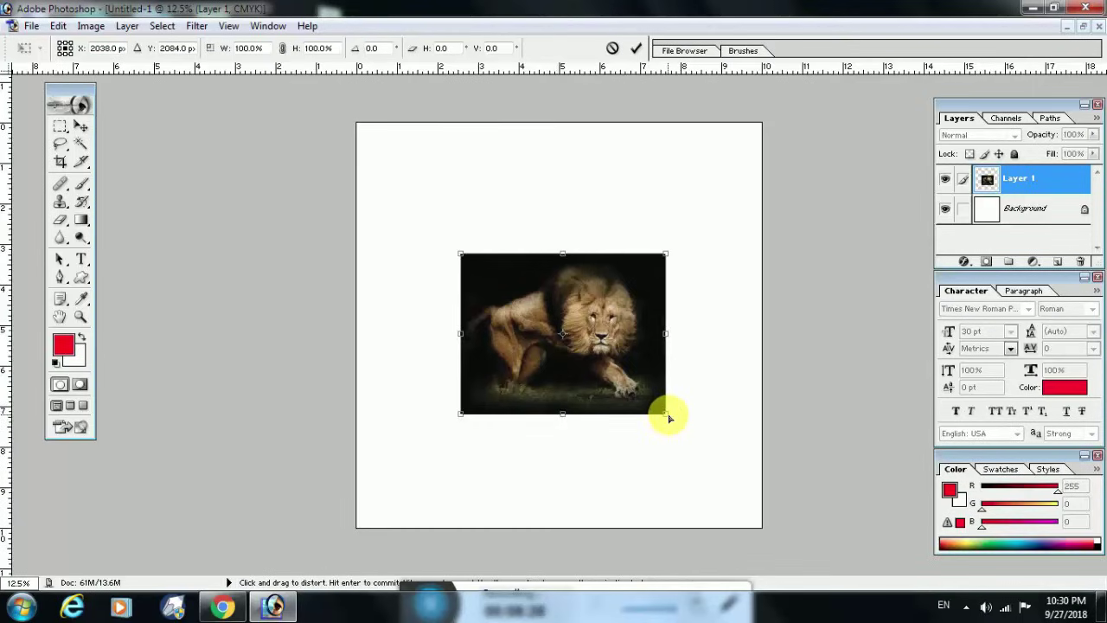
drag(668, 416, 733, 354)
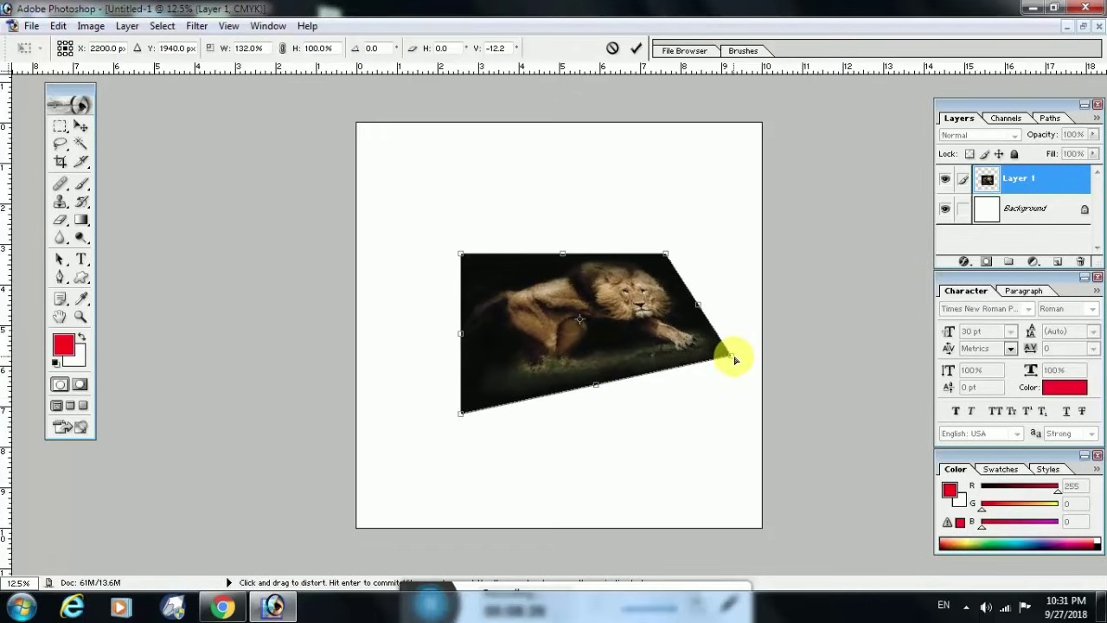
mouse_move(465, 419)
mouse_down()
mouse_move(464, 358)
mouse_move(473, 381)
mouse_up()
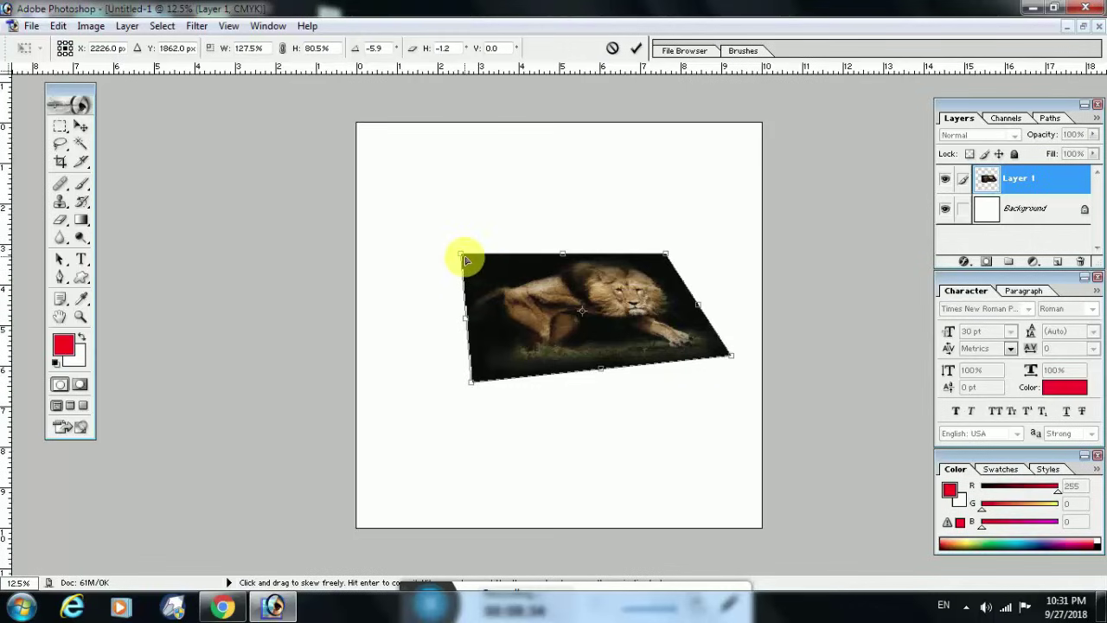
mouse_move(465, 257)
mouse_down()
mouse_move(445, 239)
mouse_move(462, 299)
mouse_up()
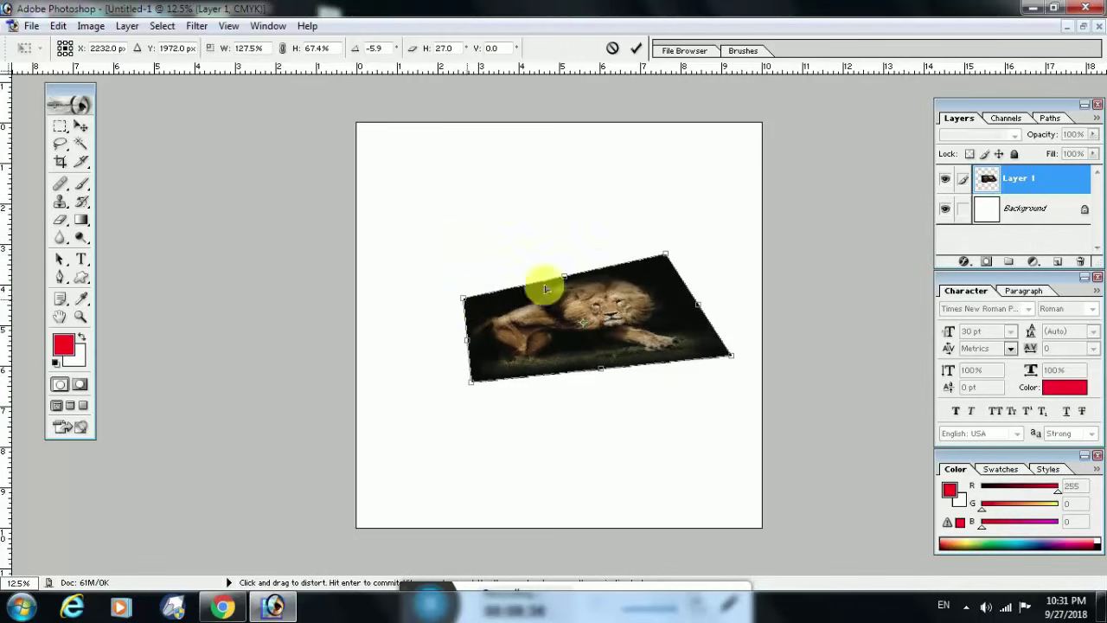
mouse_move(665, 254)
mouse_down()
mouse_move(704, 267)
mouse_move(705, 218)
mouse_move(747, 169)
mouse_move(741, 313)
mouse_move(687, 302)
mouse_move(623, 511)
mouse_move(662, 164)
mouse_move(727, 156)
mouse_up()
mouse_move(463, 298)
mouse_down()
mouse_move(438, 173)
mouse_move(414, 128)
mouse_up()
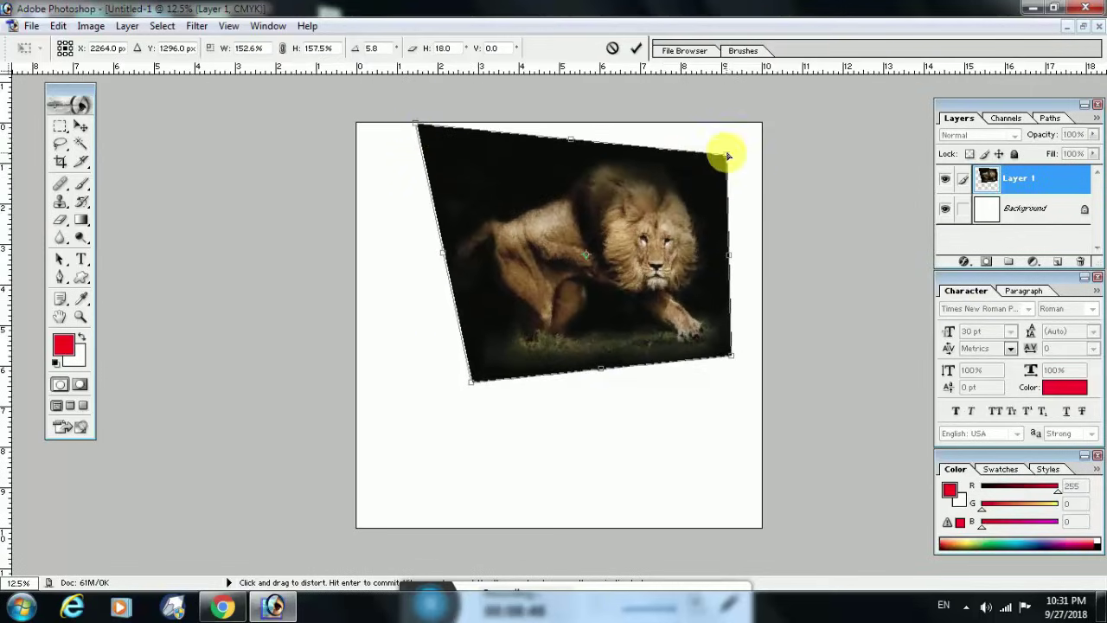
drag(725, 157, 696, 125)
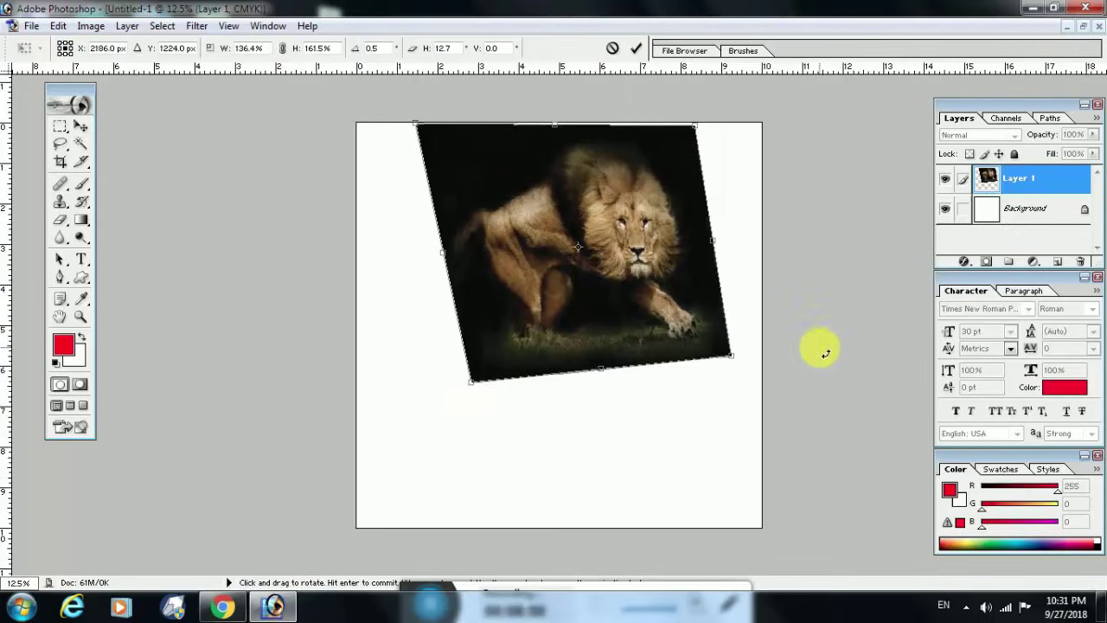
mouse_move(728, 358)
mouse_down()
mouse_move(585, 420)
mouse_move(647, 410)
mouse_move(736, 442)
mouse_move(674, 297)
mouse_move(683, 270)
mouse_up()
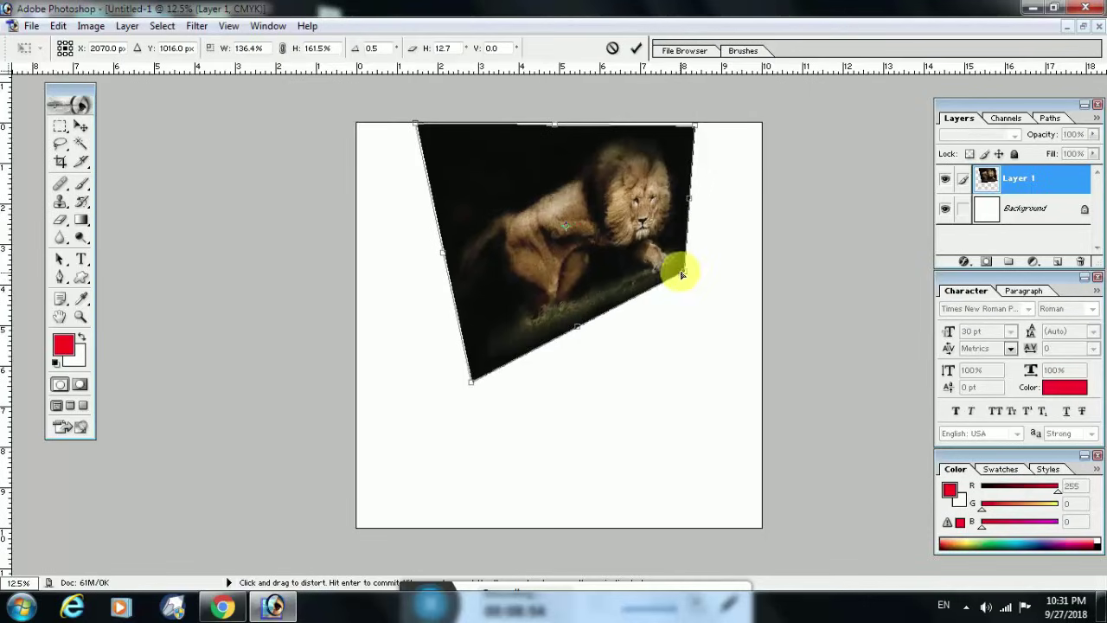
mouse_move(420, 125)
mouse_down()
mouse_move(492, 218)
mouse_move(482, 212)
mouse_up()
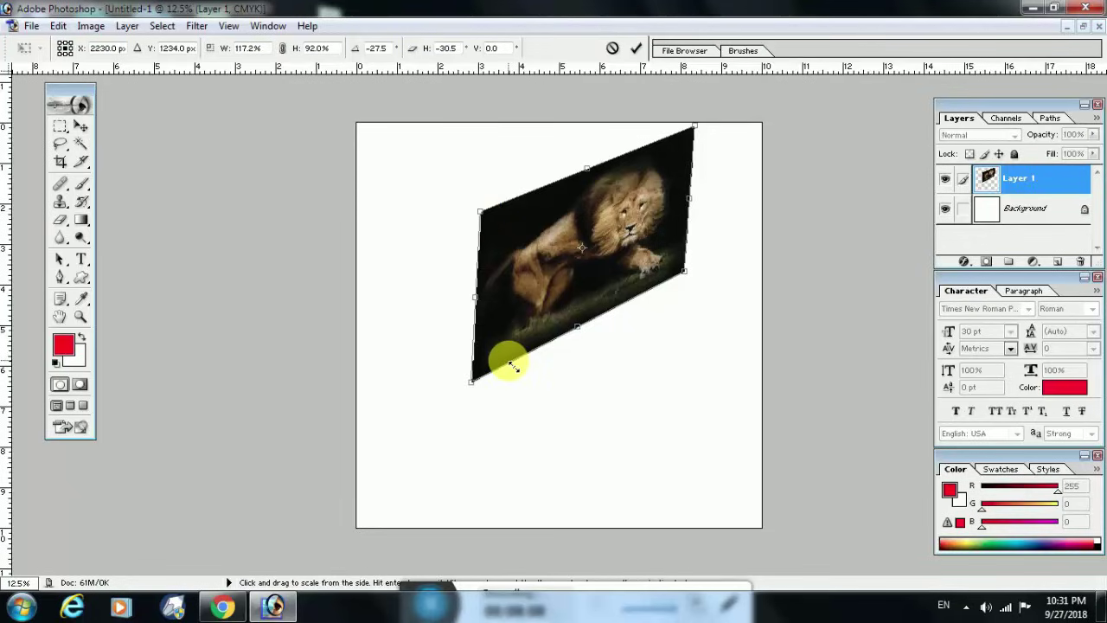
key(Return)
drag(578, 301, 465, 284)
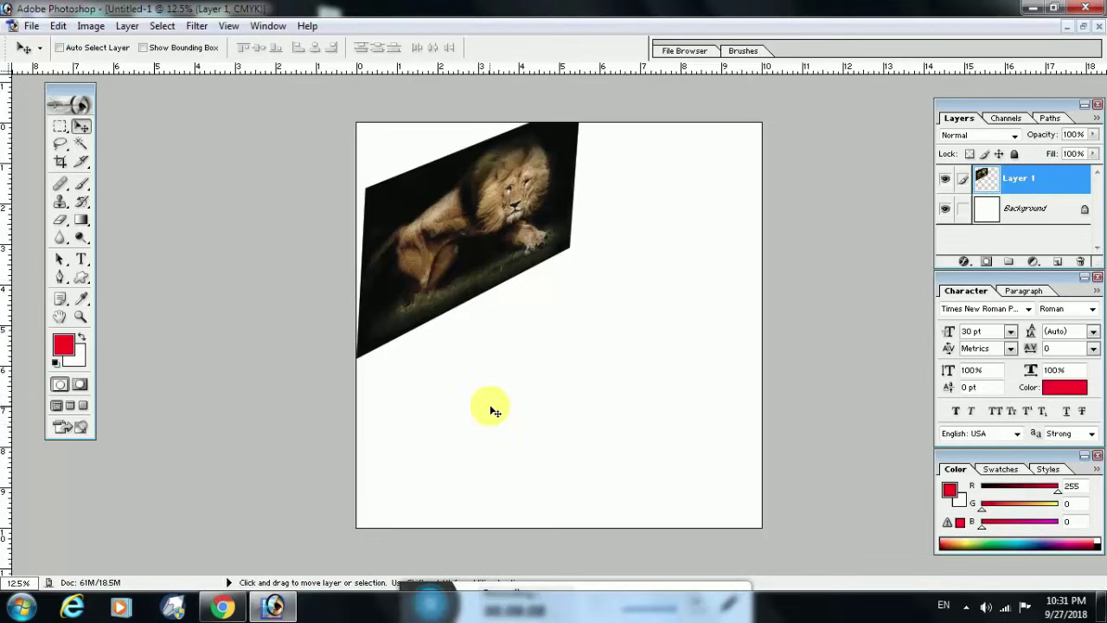
- Reposition the slanted lion layer to sit slightly above the canvas centre
drag(482, 241, 704, 317)
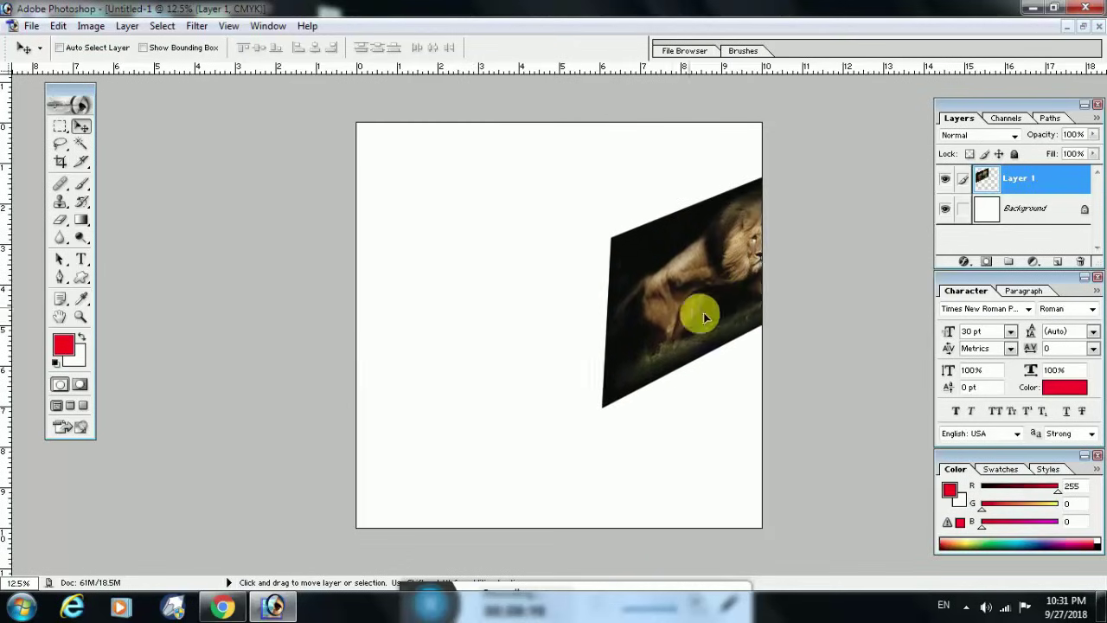
mouse_move(457, 308)
mouse_down()
mouse_move(526, 328)
mouse_move(548, 303)
mouse_move(587, 357)
mouse_move(524, 302)
mouse_move(558, 346)
mouse_up()
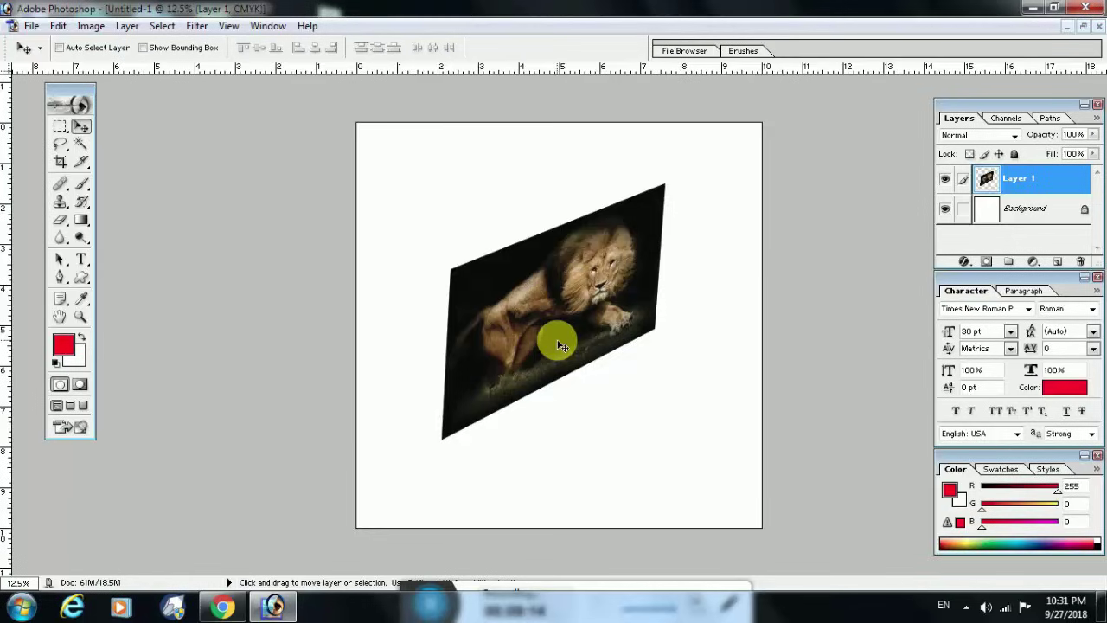